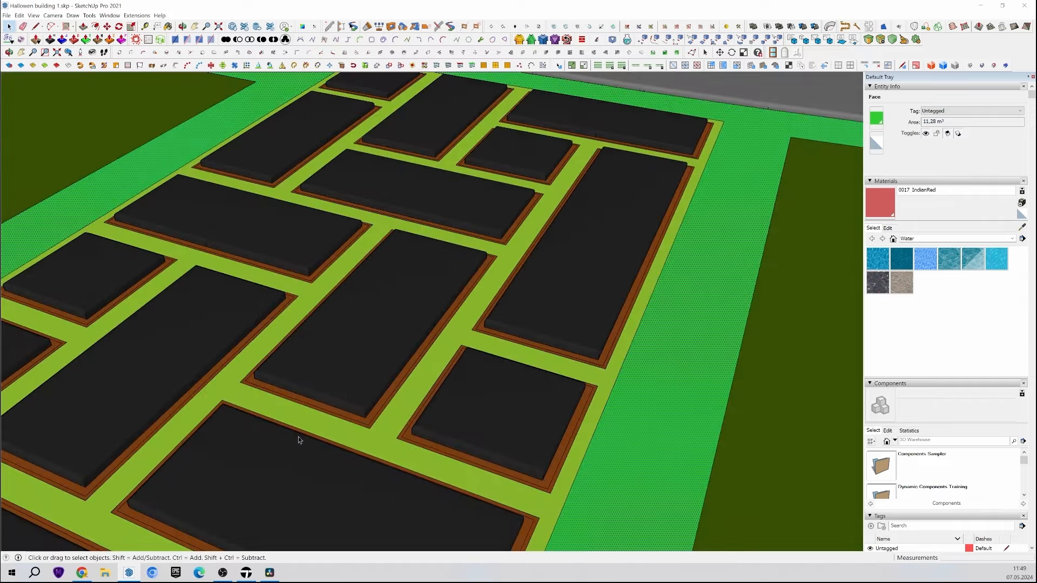
Measure the gap between a paver's corner and the line in its brown border with the Line tool.
scroll(498, 370, "up", 3)
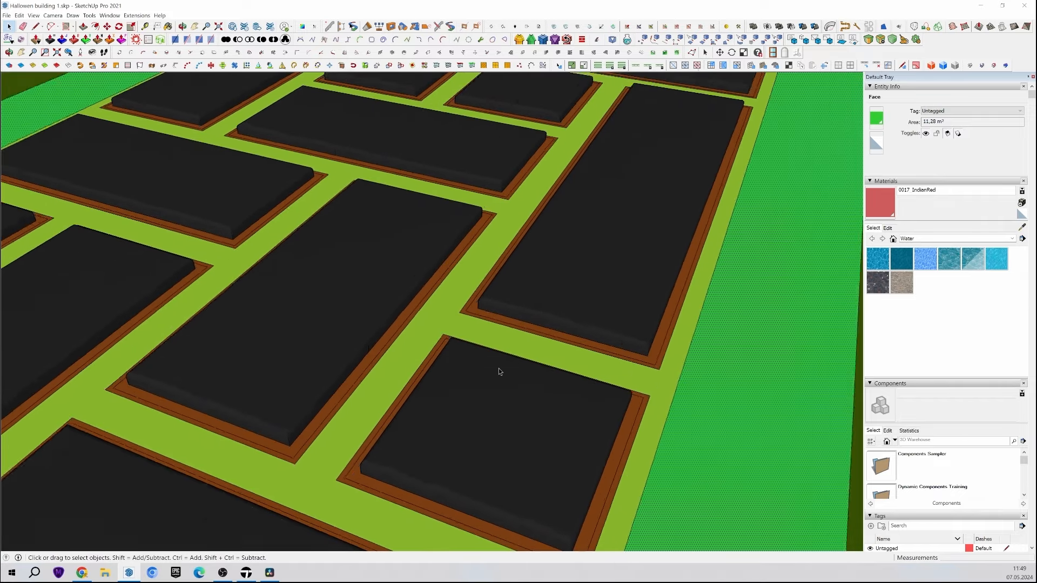
left_click(35, 26)
scroll(236, 433, "up", 1)
left_click(262, 439)
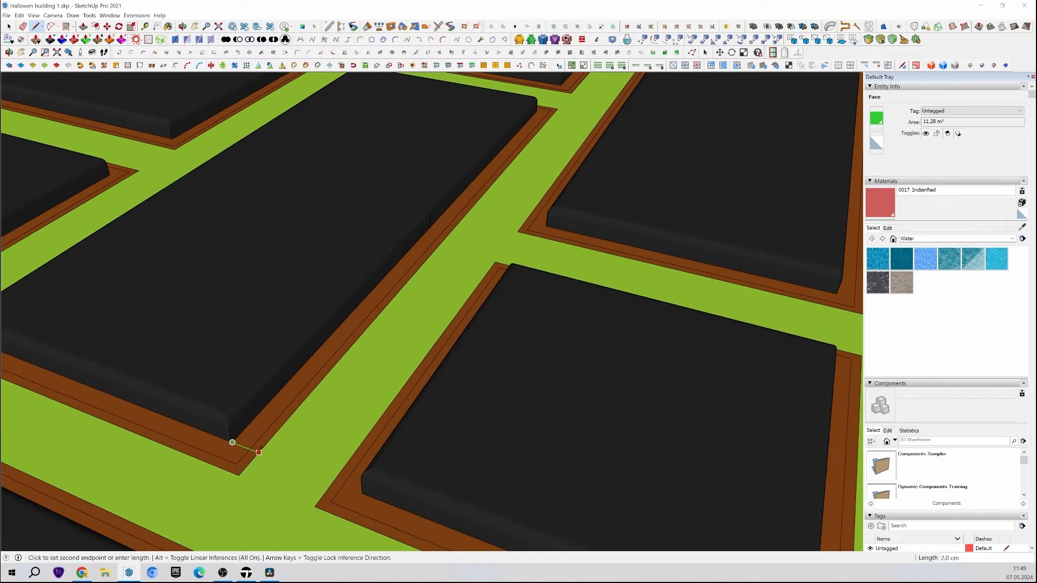
key("Escape")
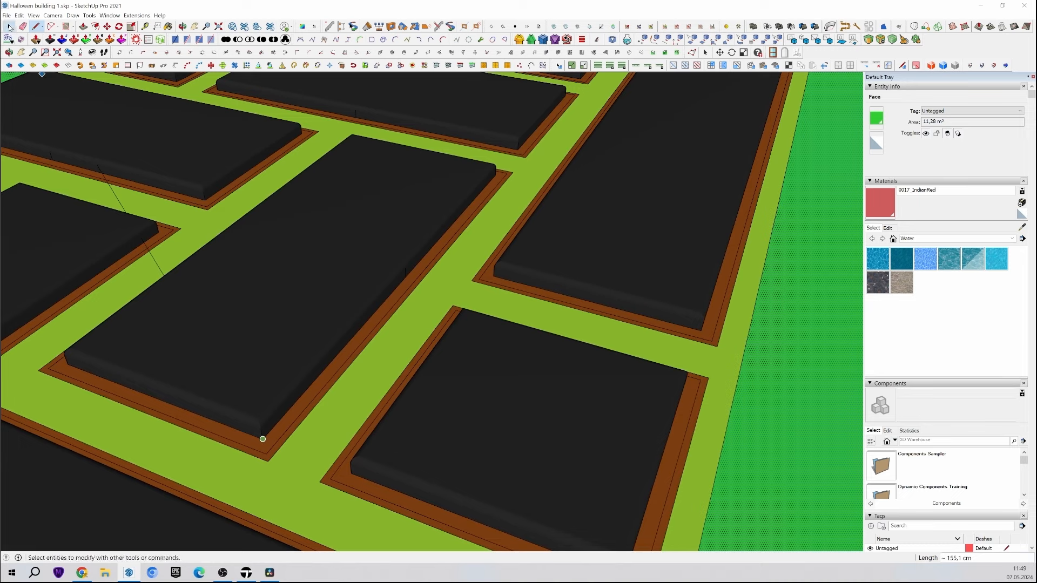
key("space")
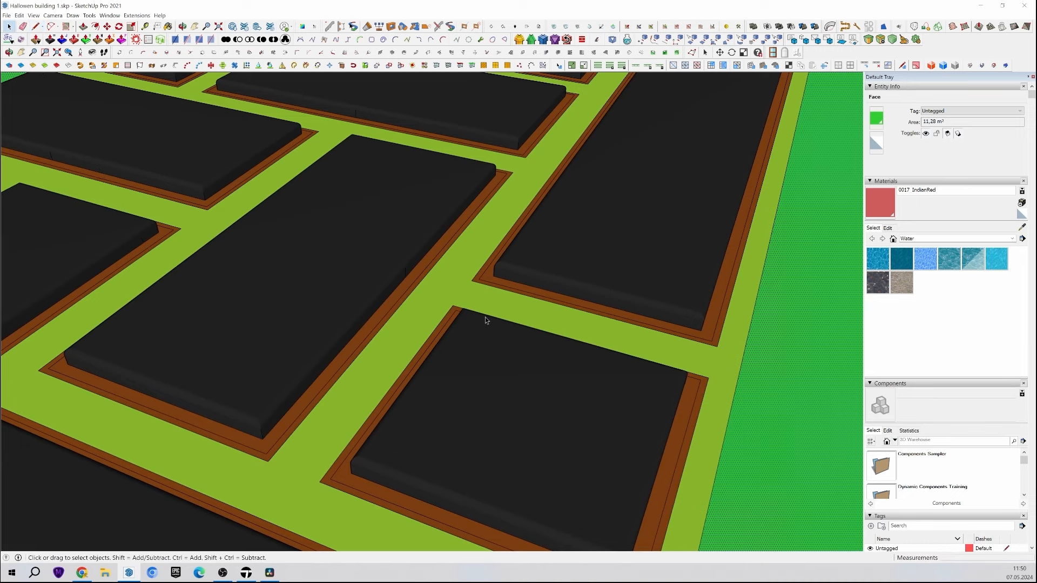
Inspect the joints between the pavers, selecting the yellow-green joint face and probing from a brown border's corner with the Line tool.
scroll(261, 467, "up", 3)
middle_click_drag(262, 468, 394, 432)
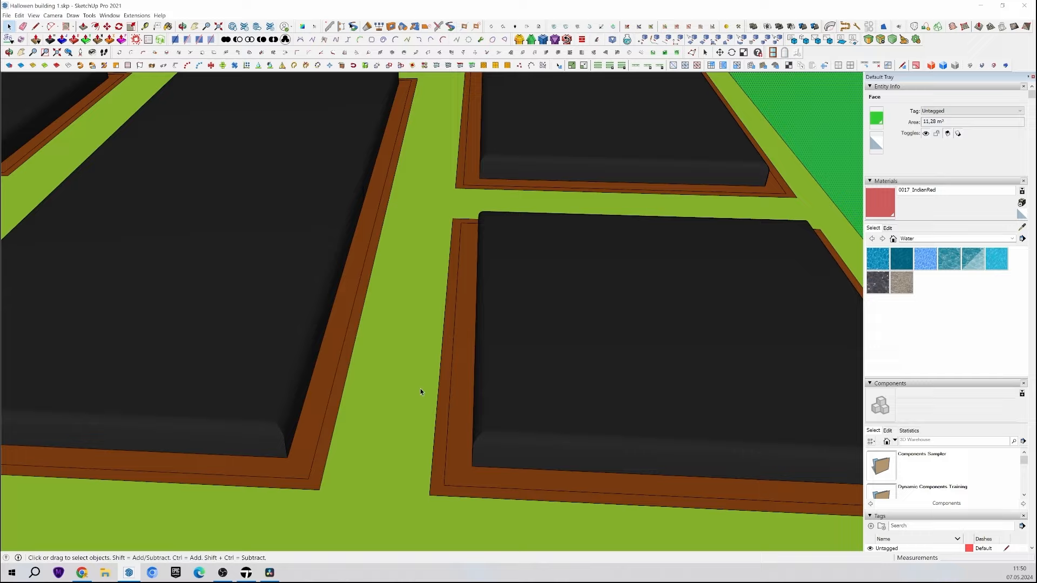
middle_click_drag(420, 389, 322, 426)
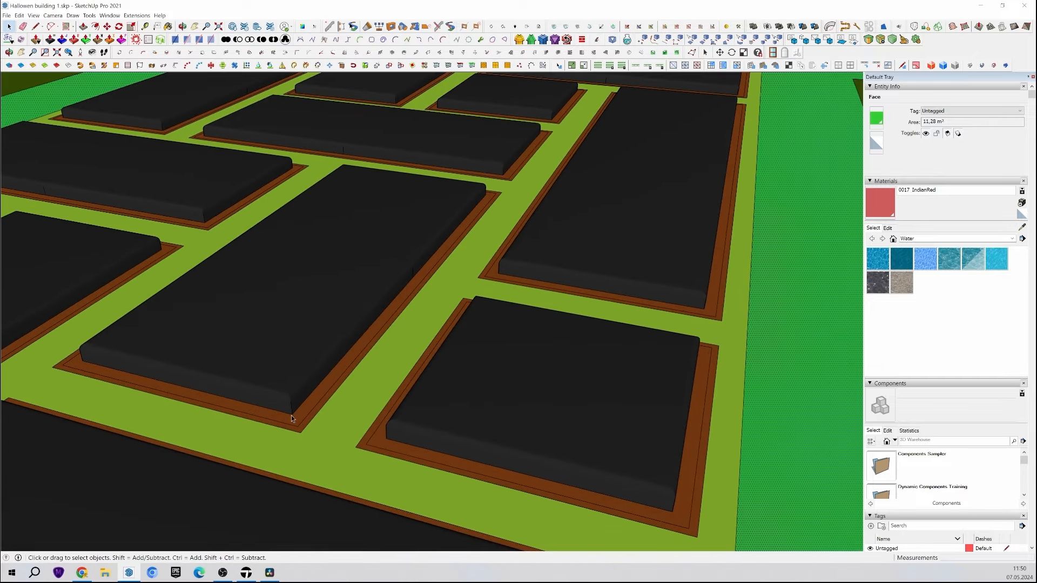
left_click(349, 426)
key("l")
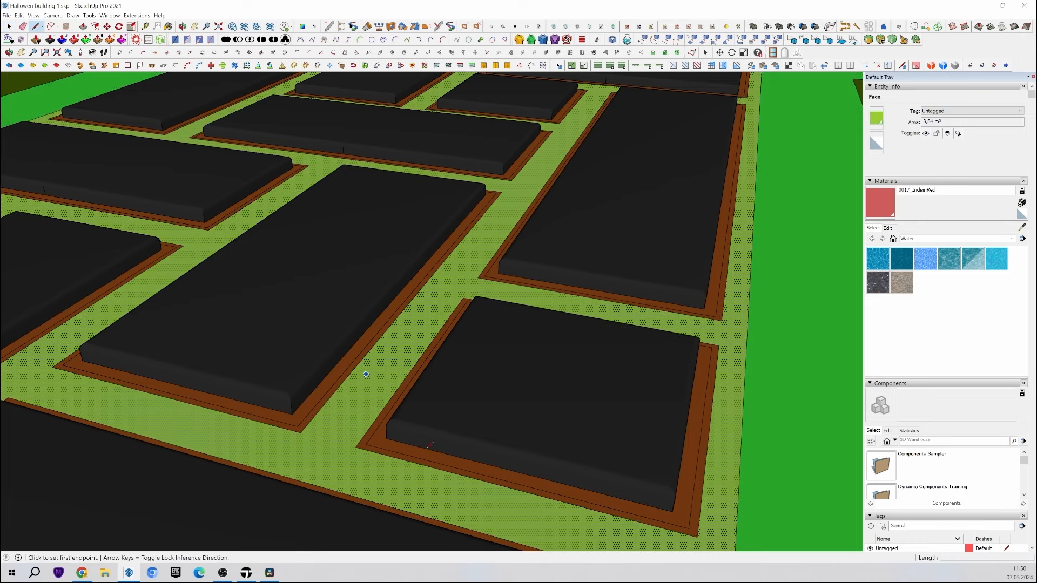
left_click(300, 432)
key("Escape")
key("space")
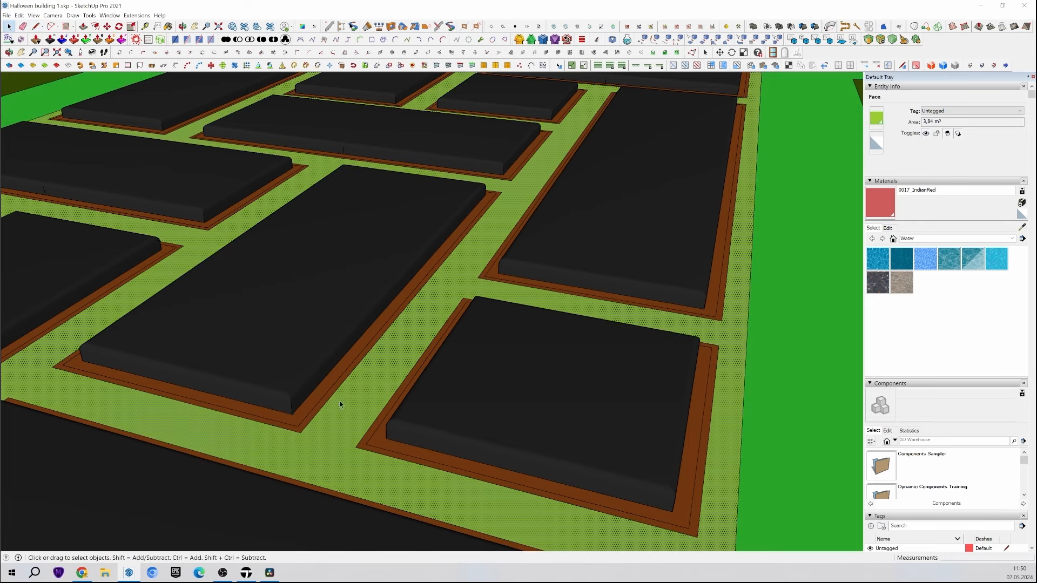
Examine the pavers' thickness, the surrounding green strips and the raised grey walkway from low and elevated viewpoints.
scroll(339, 395, "down", 9)
middle_click_drag(339, 395, 318, 297)
scroll(354, 301, "up", 9)
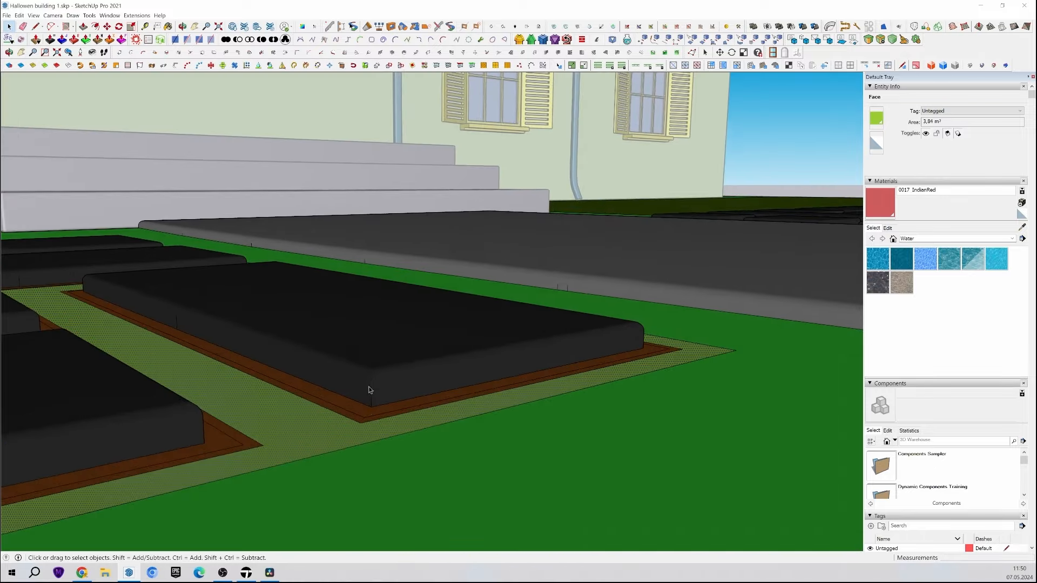
left_click(690, 276)
middle_click_drag(162, 347, 317, 409)
scroll(316, 409, "down", 3)
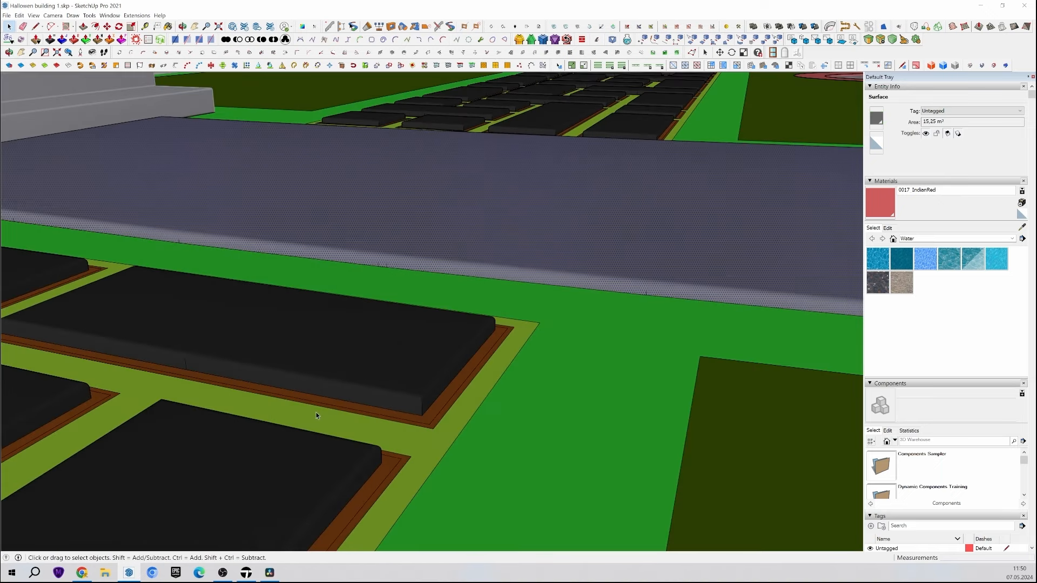
middle_click_drag(436, 400, 443, 437)
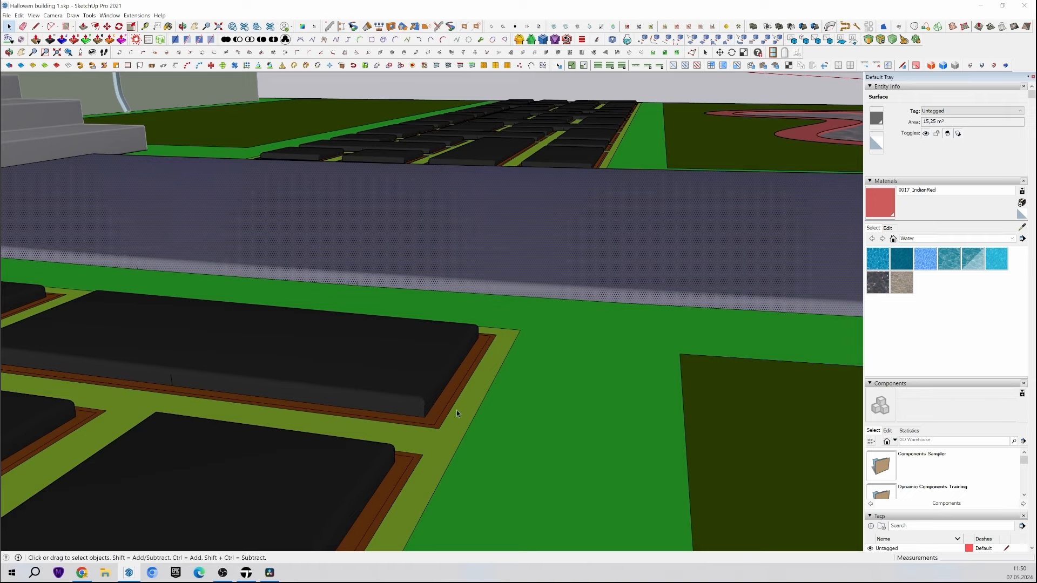
scroll(457, 414, "up", 3)
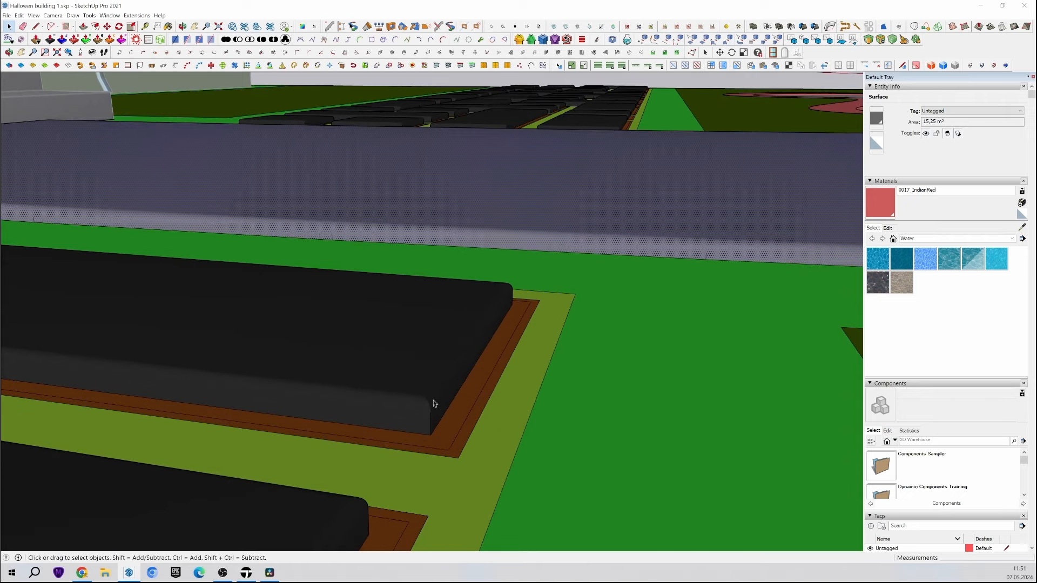
scroll(434, 402, "down", 3)
scroll(427, 403, "down", 2)
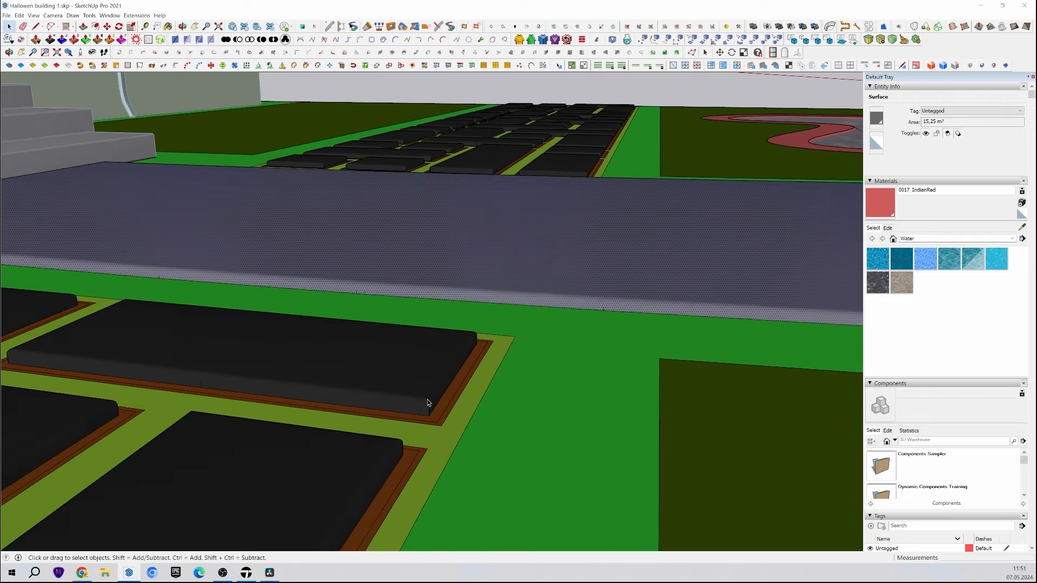
scroll(428, 403, "down", 1)
scroll(428, 404, "down", 5)
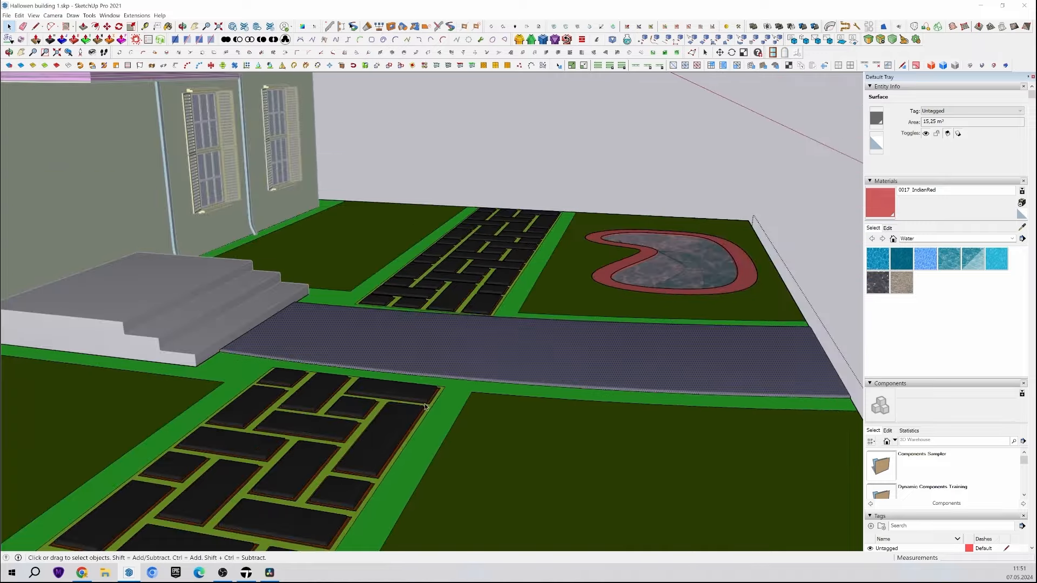
middle_click_drag(427, 404, 352, 446)
scroll(663, 314, "down", 2)
scroll(663, 314, "down", 2)
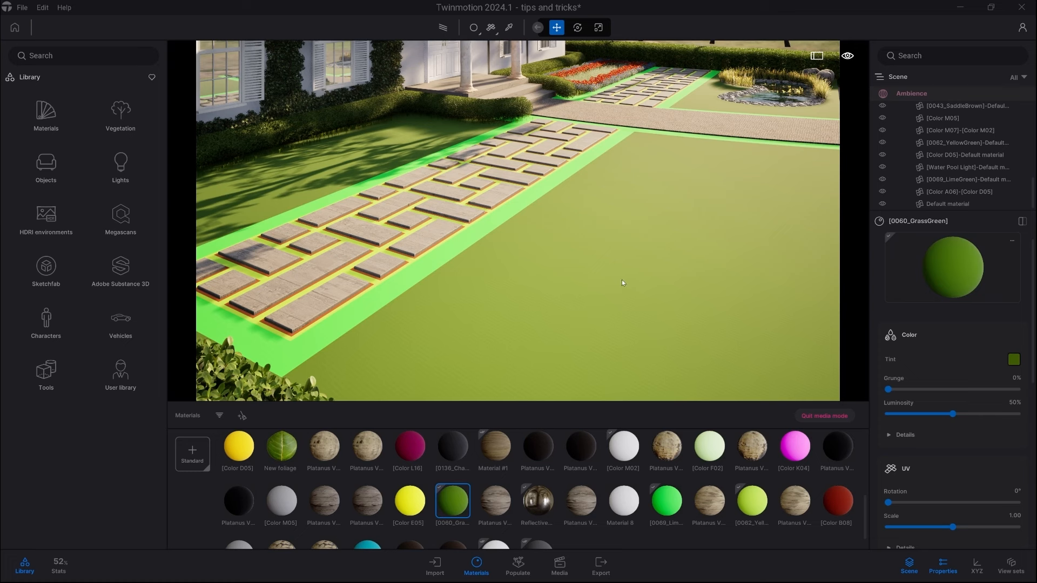
Apply the Grassy ground material from the library's nature ground materials to the plain green lawn.
left_click(46, 112)
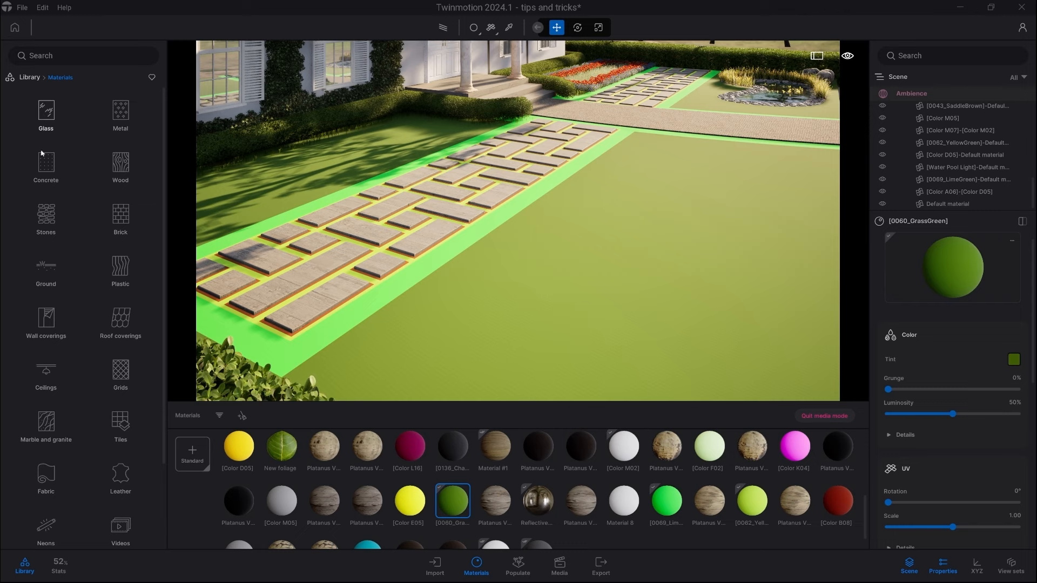
left_click(53, 260)
left_click(120, 112)
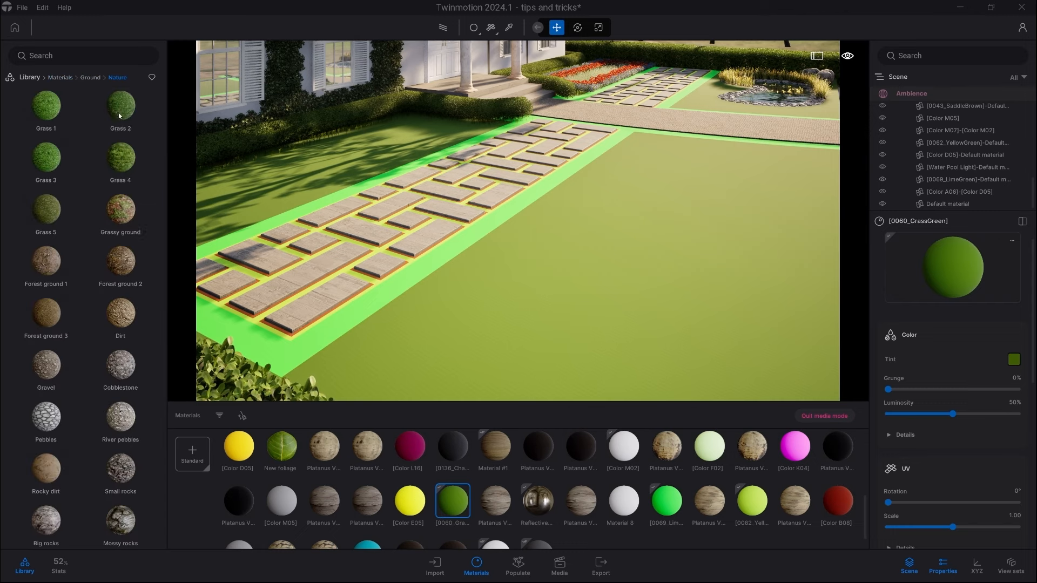
key("w")
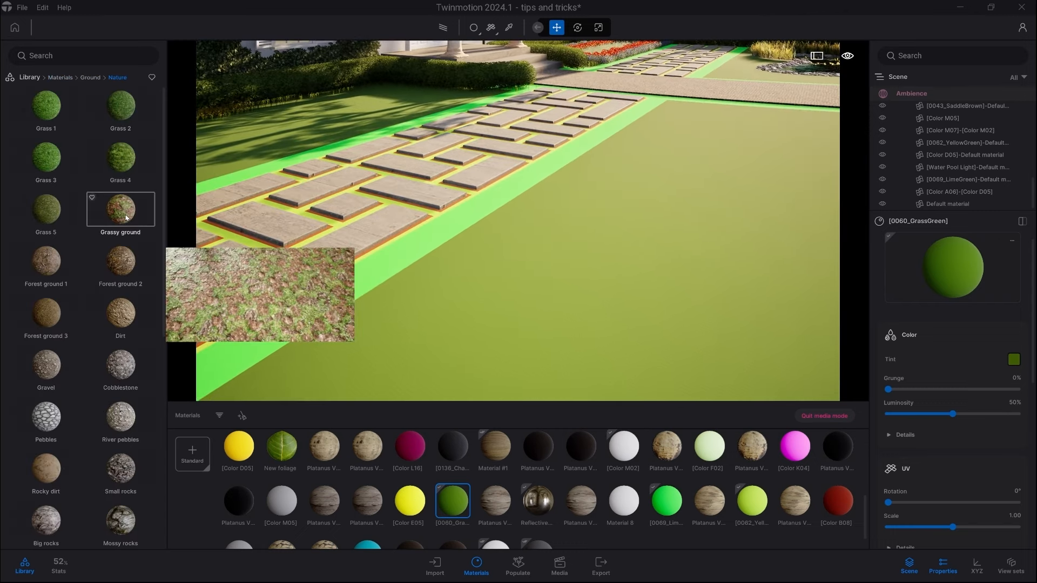
left_click_drag(126, 218, 496, 299)
key("w")
right_click_drag(495, 299, 412, 295)
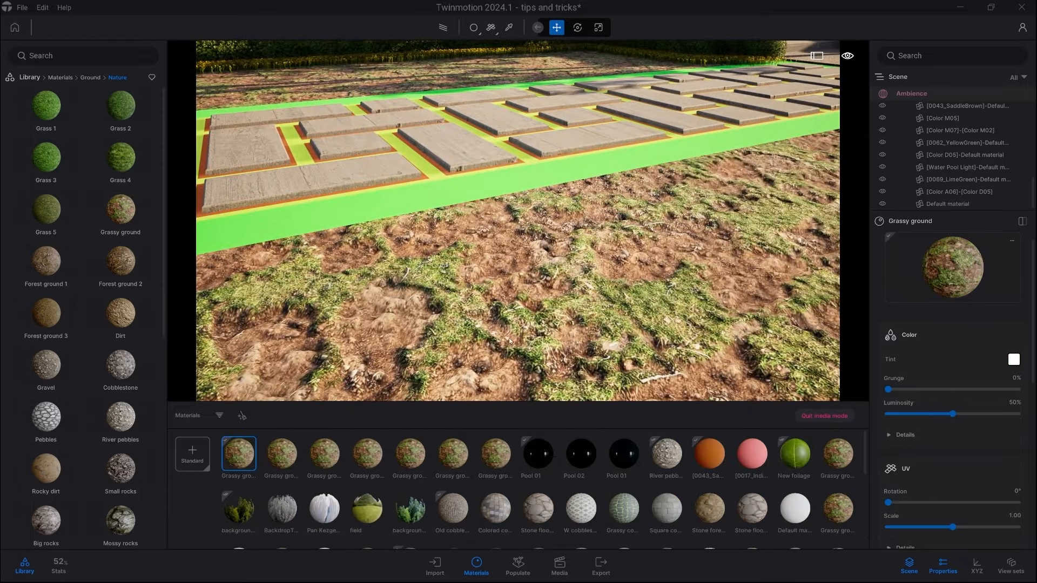
Apply the lawn's Grassy ground material to the lime-green strip, the yellow-green joints and the orange-brown paver borders.
right_click_drag(494, 276, 942, 282)
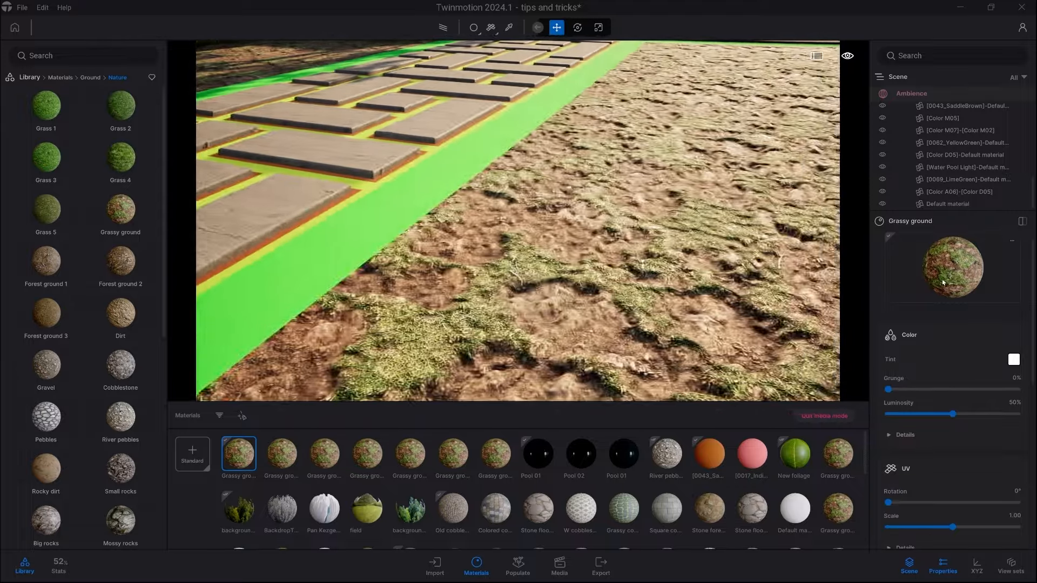
left_click_drag(943, 282, 475, 243)
left_click_drag(937, 278, 564, 218)
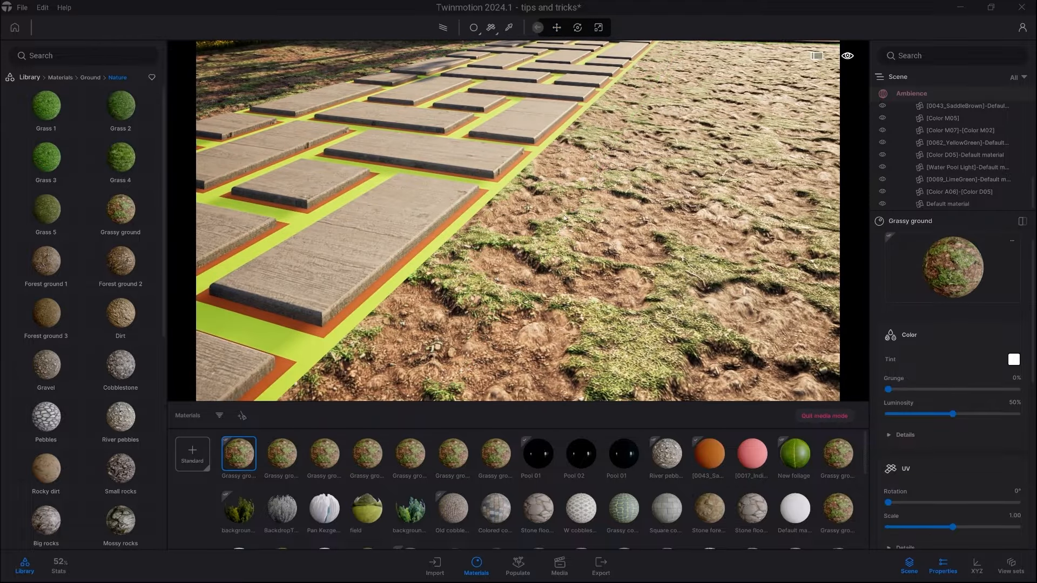
left_click_drag(494, 195, 494, 195)
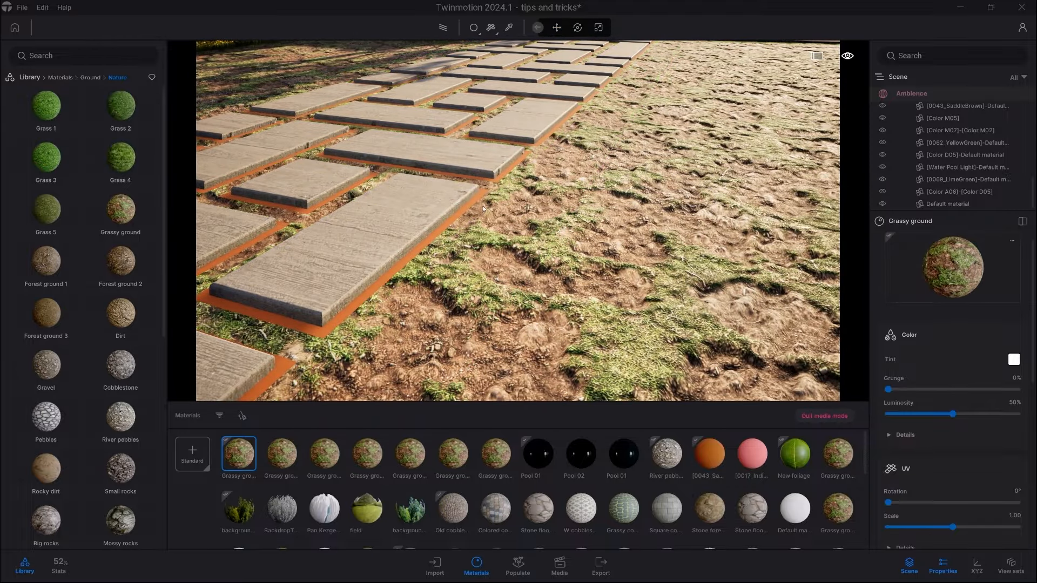
right_click_drag(483, 209, 648, 168)
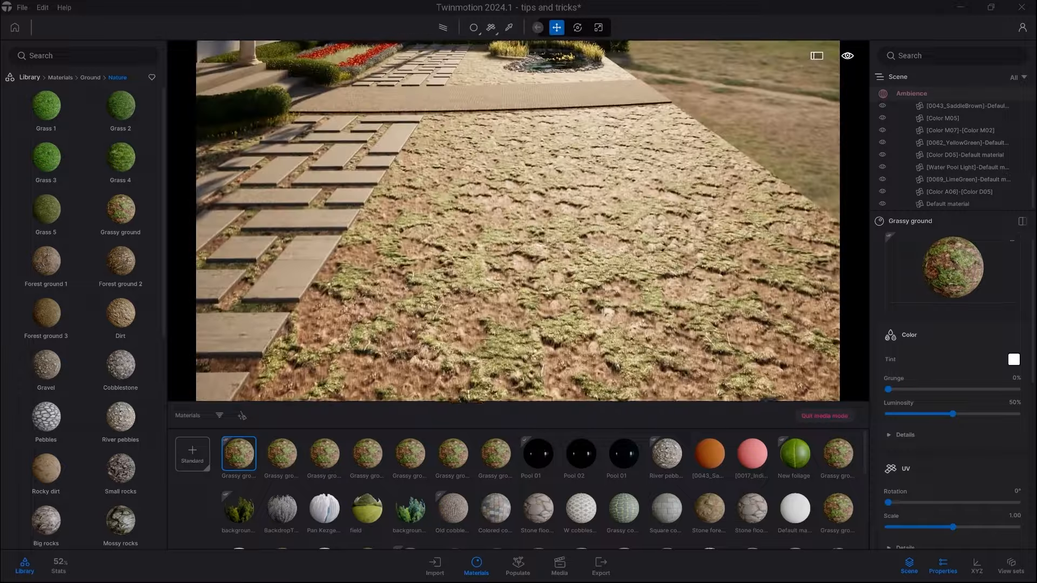
right_click_drag(594, 259, 478, 268)
scroll(478, 267, "down", 3)
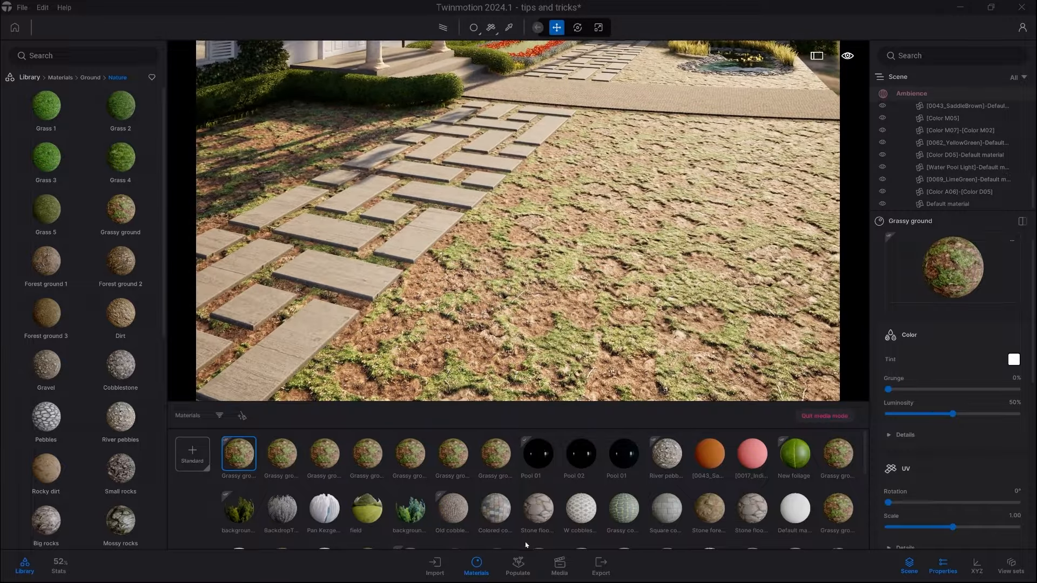
Set up vegetation scattering and add the Lawn 01 grass to its model set.
left_click(518, 564)
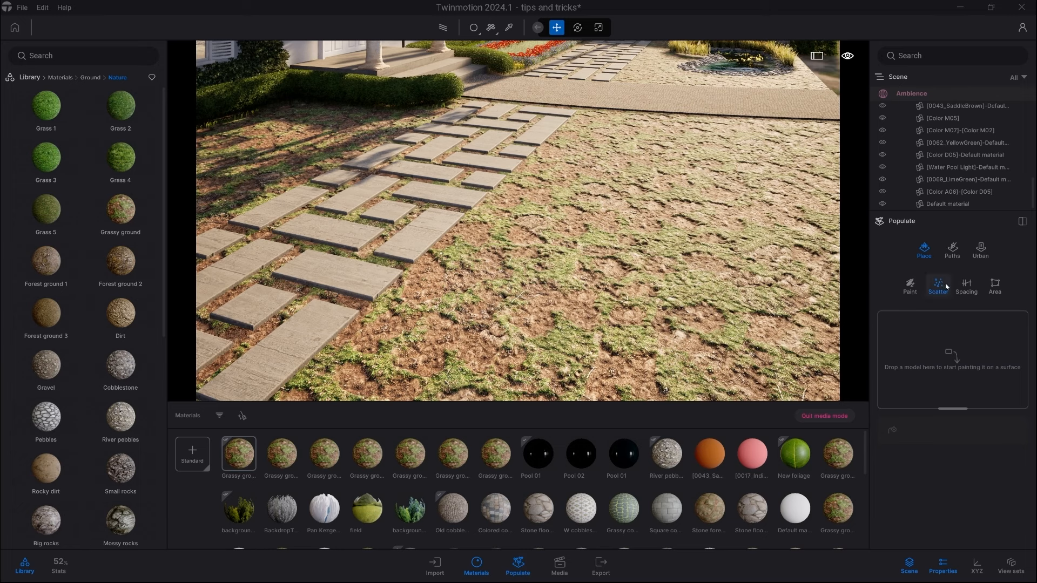
left_click(31, 79)
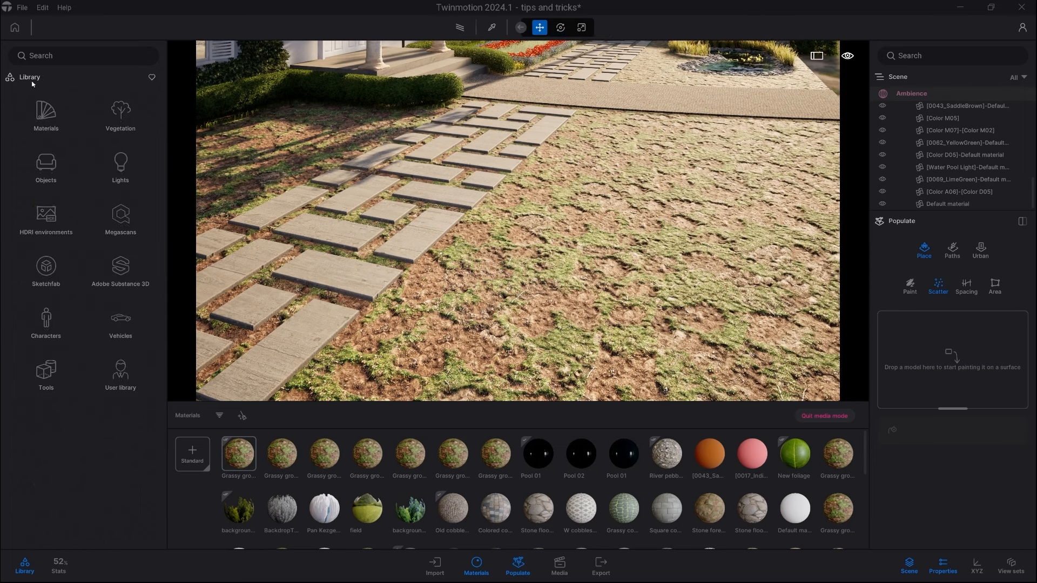
left_click(121, 113)
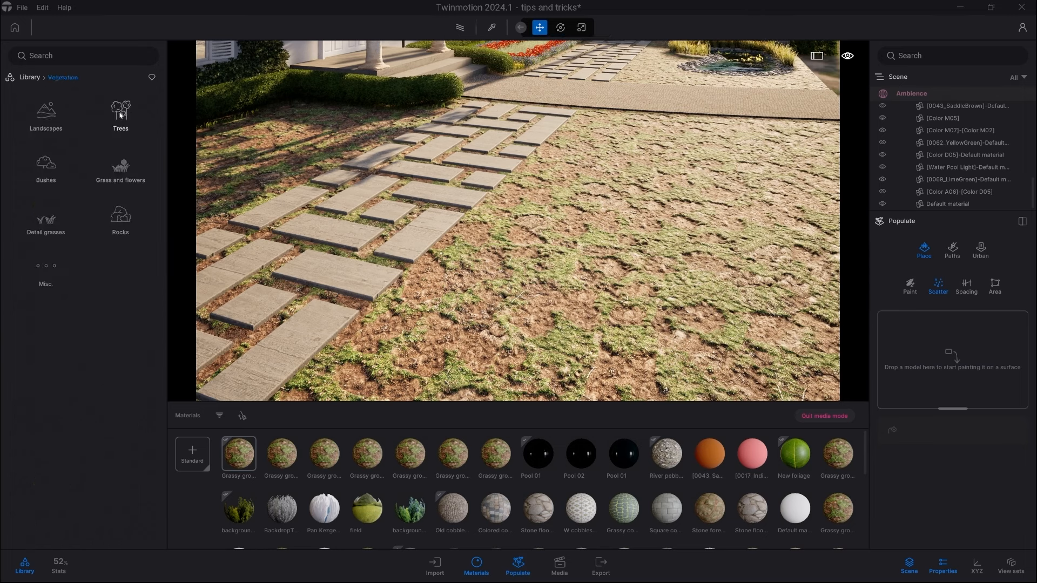
left_click(123, 174)
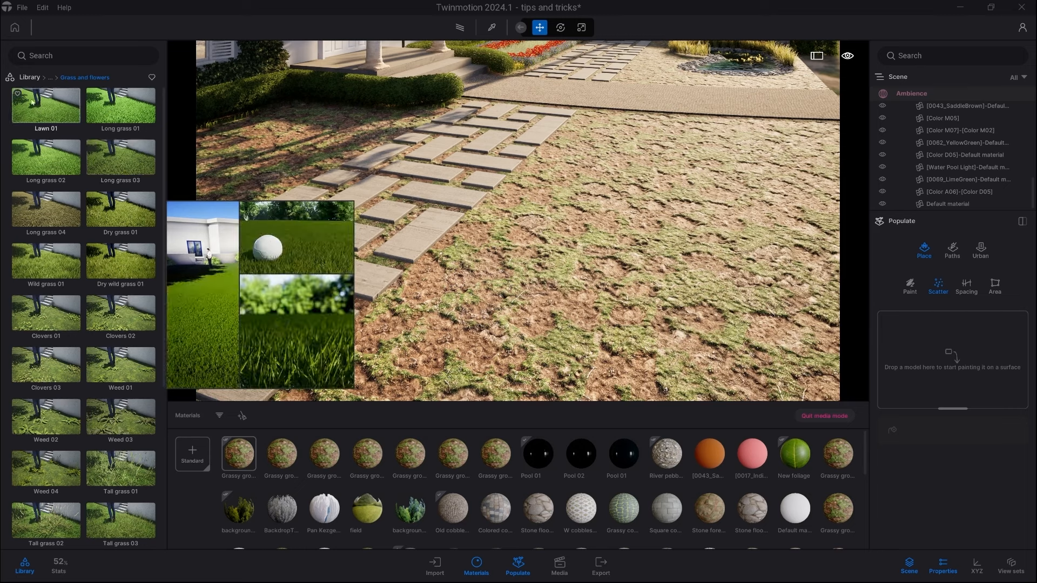
left_click_drag(38, 112, 909, 343)
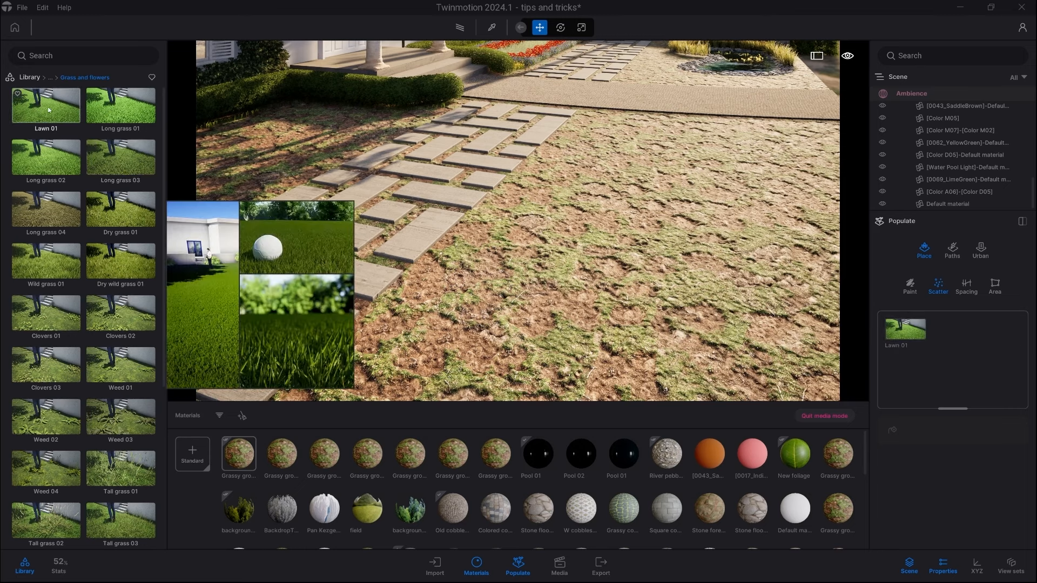
Add further copies of Lawn 01 until the scatter set holds nine of them.
left_click_drag(46, 108, 948, 332)
left_click_drag(46, 108, 946, 351)
left_click_drag(69, 104, 964, 381)
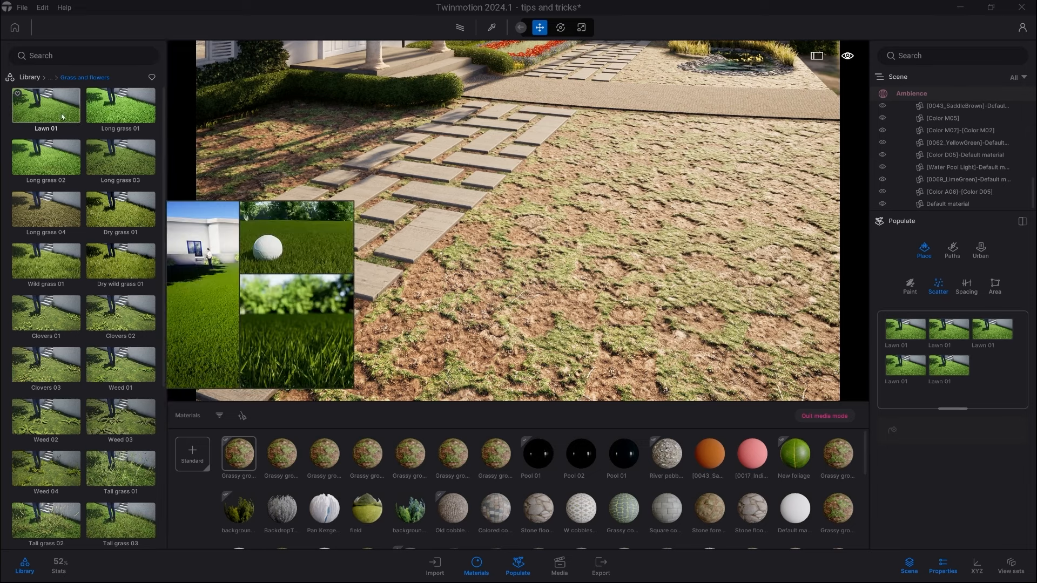
left_click_drag(45, 108, 940, 366)
left_click_drag(46, 108, 961, 407)
left_click_drag(41, 112, 913, 335)
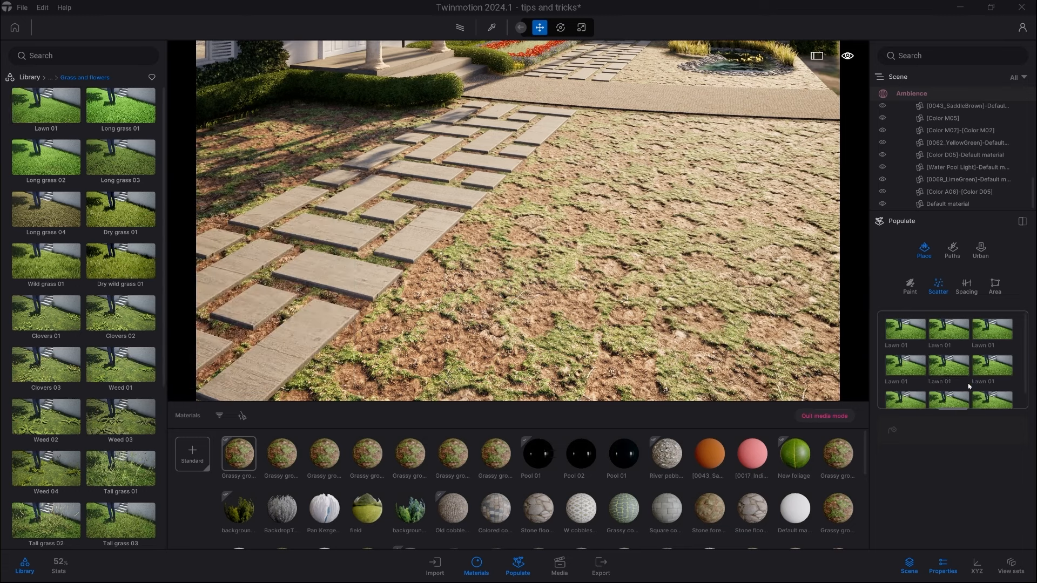
Scatter all nine Lawn 01 entries across the grassy ground surface beside the paved path.
left_click(912, 334)
scroll(994, 382, "down", 1)
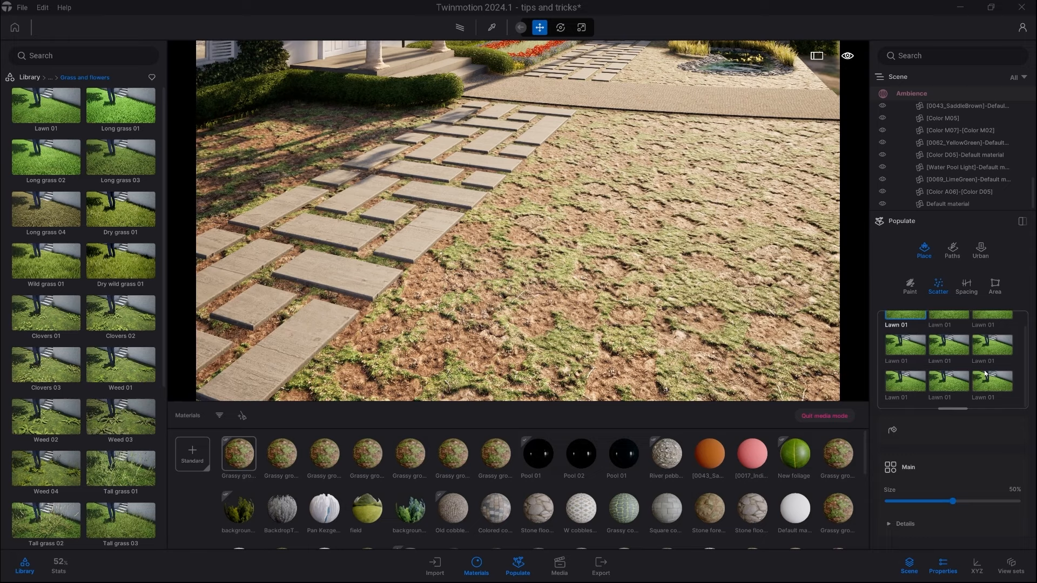
left_click(988, 385, "shift")
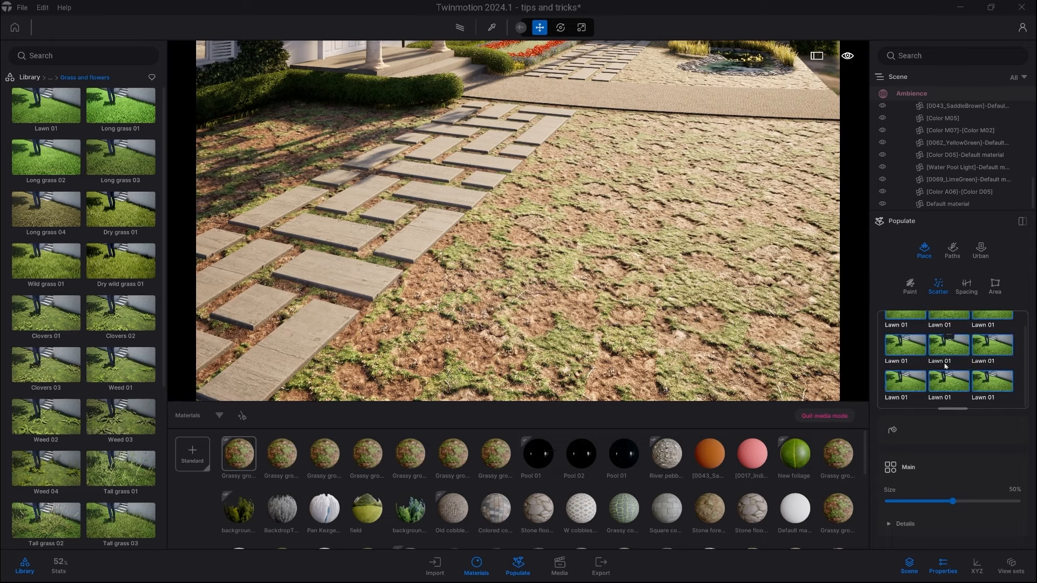
left_click(893, 430)
left_click(652, 297)
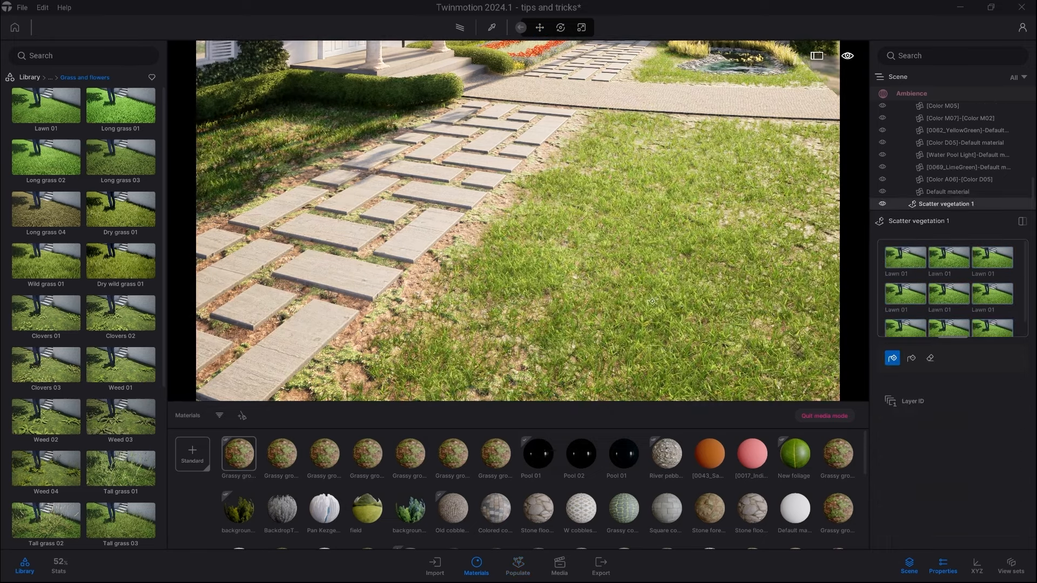
key("Escape")
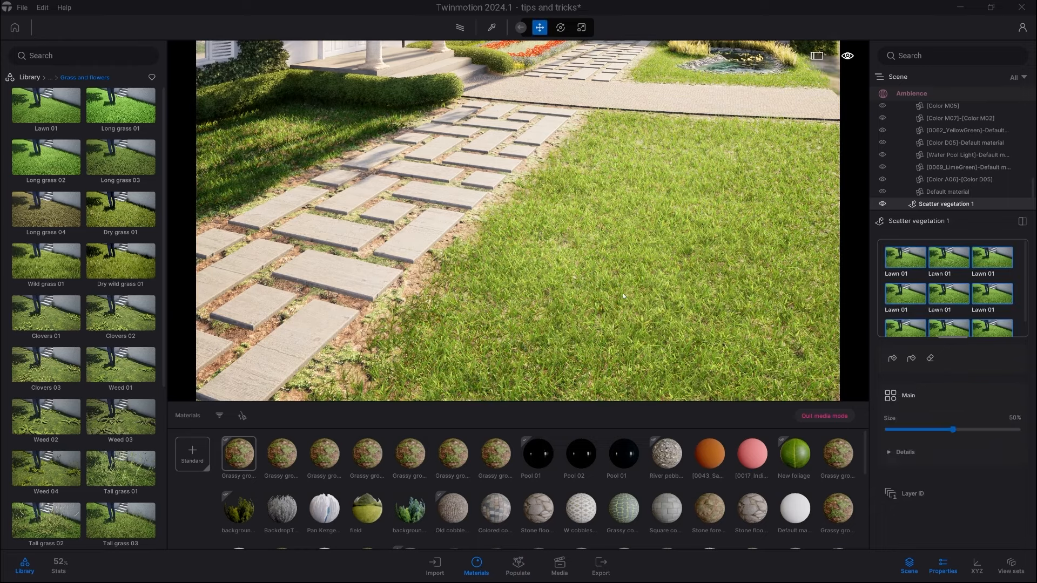
Try placing a single Lawn 01 patch on a paver, shift it toward the bare path edge, and delete it.
key("w")
right_click_drag(622, 293, 664, 293)
right_click_drag(545, 219, 528, 238)
key("w")
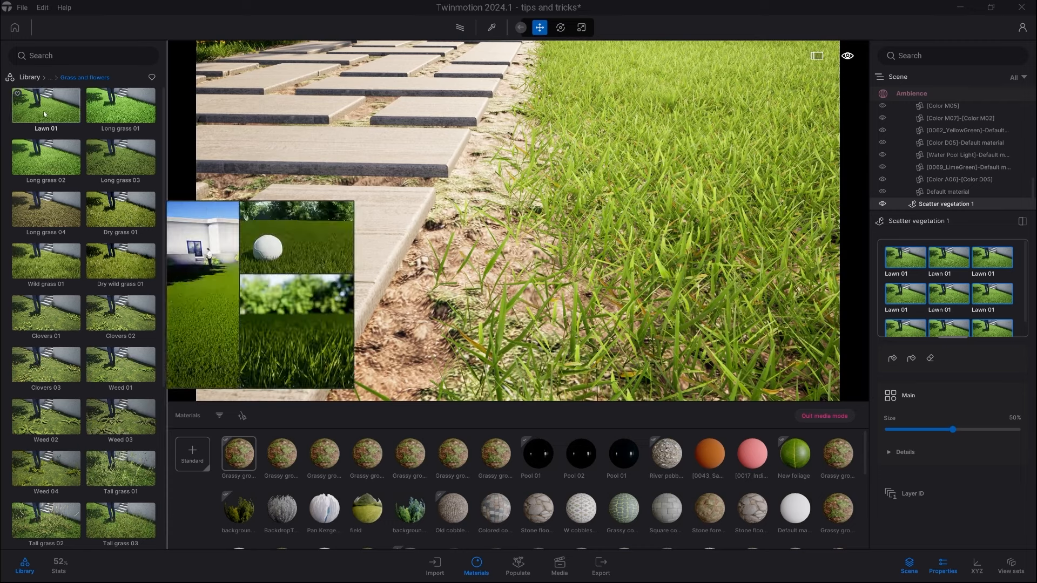
left_click_drag(43, 111, 353, 235)
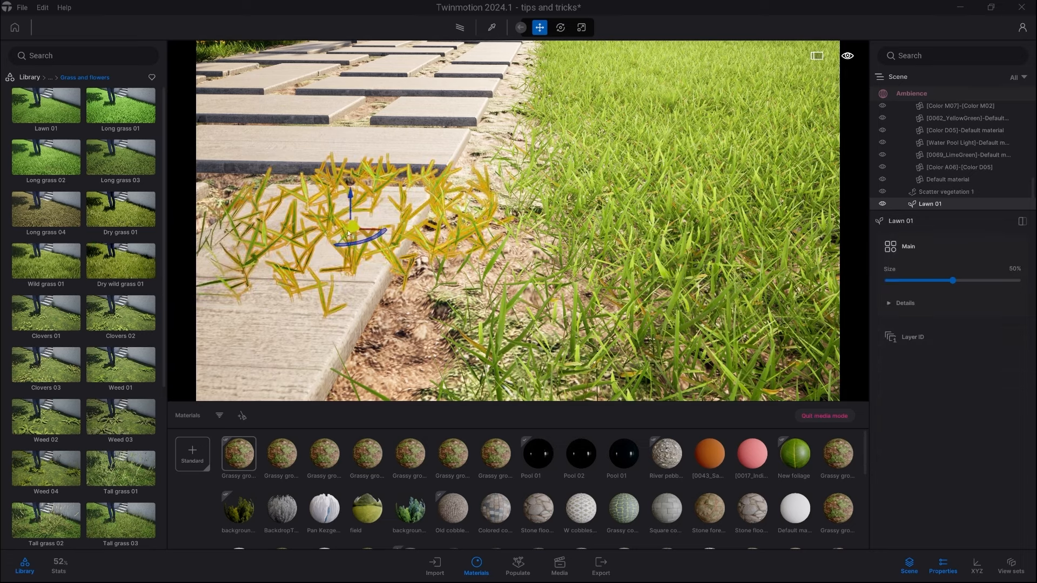
right_click_drag(375, 309, 359, 316)
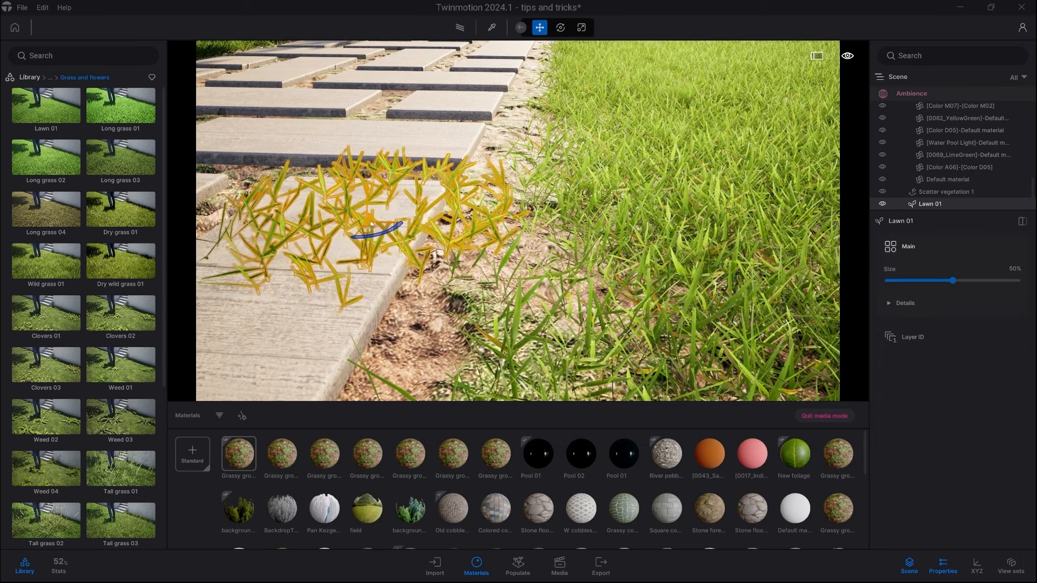
left_click_drag(370, 222, 454, 245)
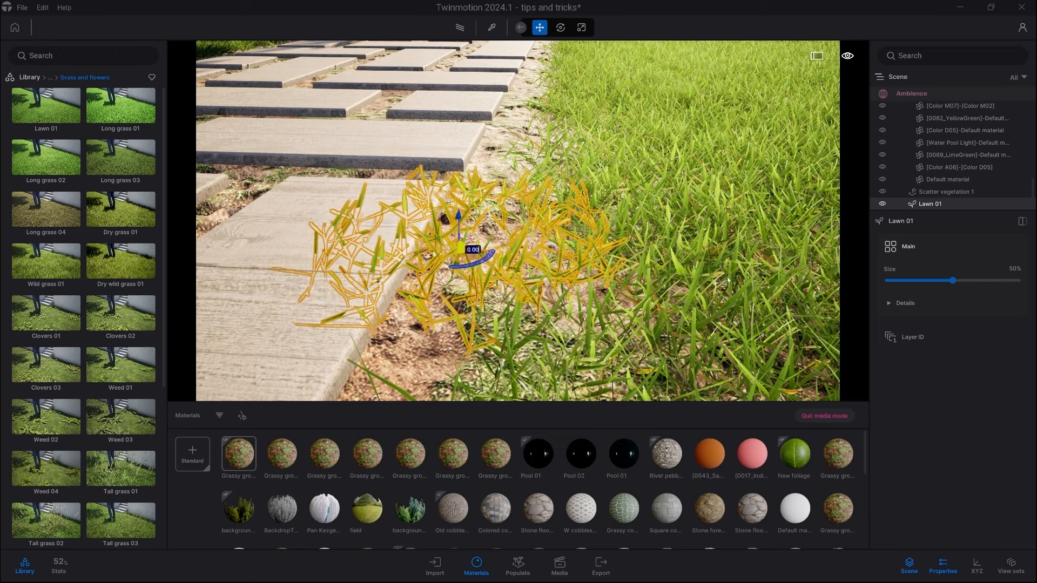
key("Delete")
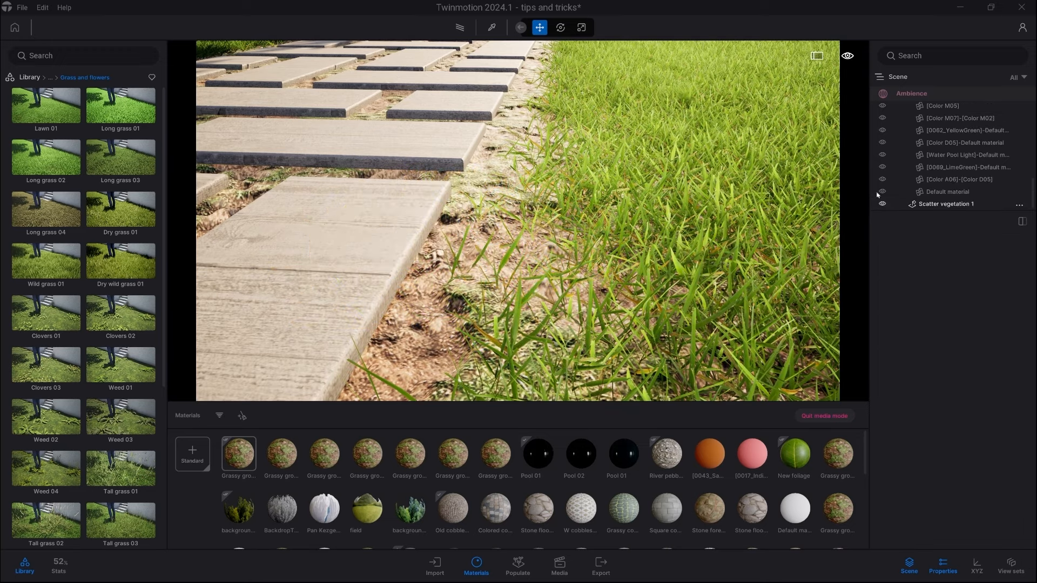
Set the dryness of the first Lawn 01 entry in Scatter vegetation 1 to 75% and raise its stripes to a similar level.
double_click(942, 204)
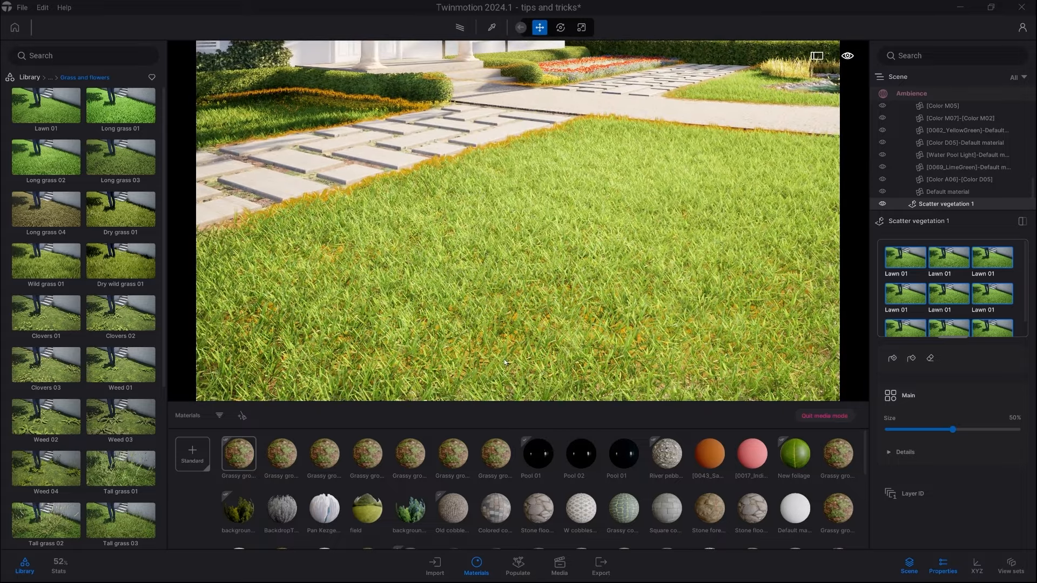
left_click(894, 258)
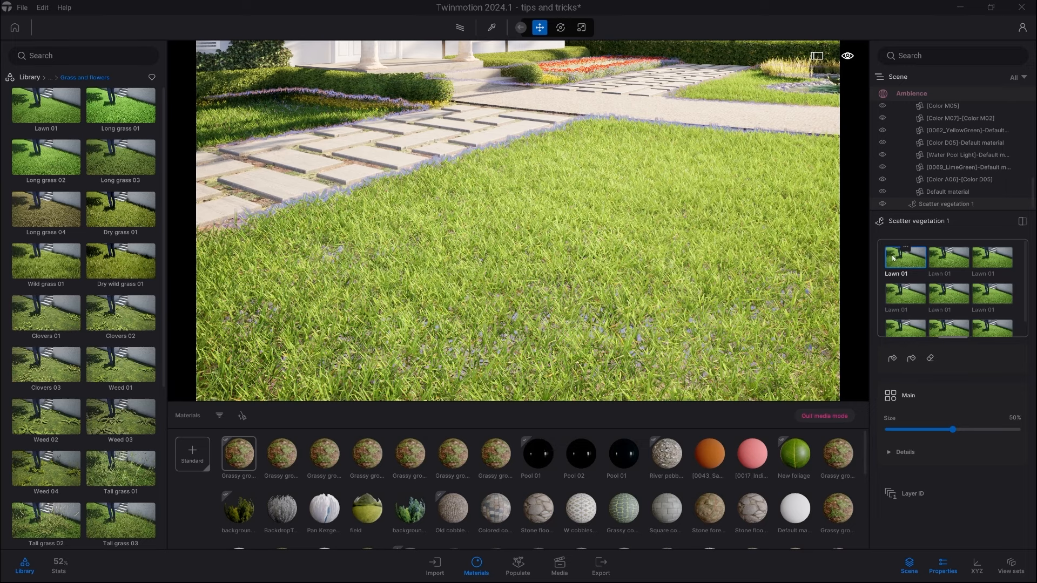
left_click(907, 459)
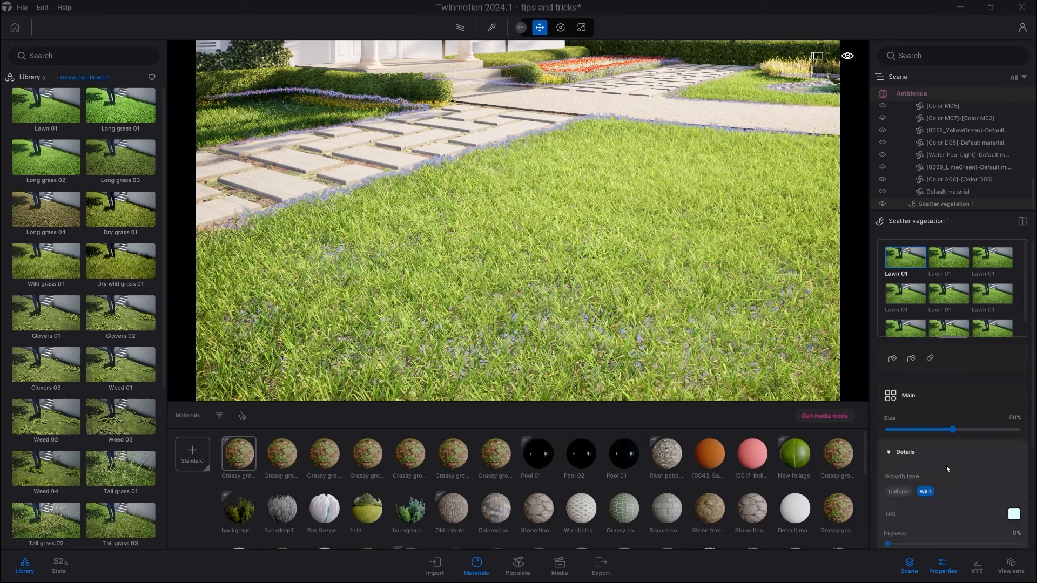
scroll(946, 465, "down", 2)
left_click_drag(887, 483, 987, 484)
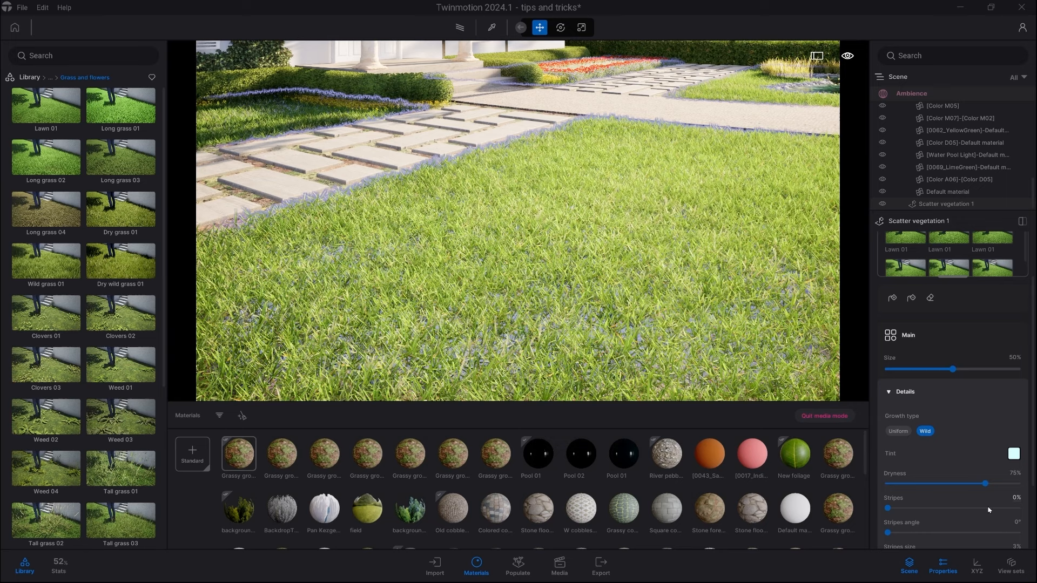
left_click(989, 508)
left_click_drag(988, 509, 986, 508)
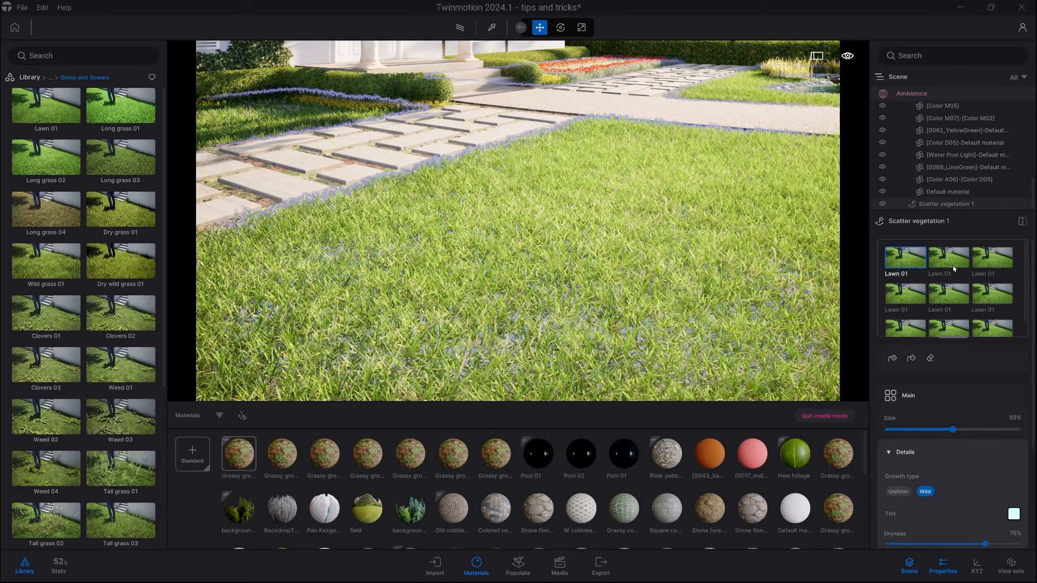
Set the second Lawn 01 entry's dryness to 50% and raise its stripes to about the middle of the range.
left_click(955, 268)
left_click(906, 452)
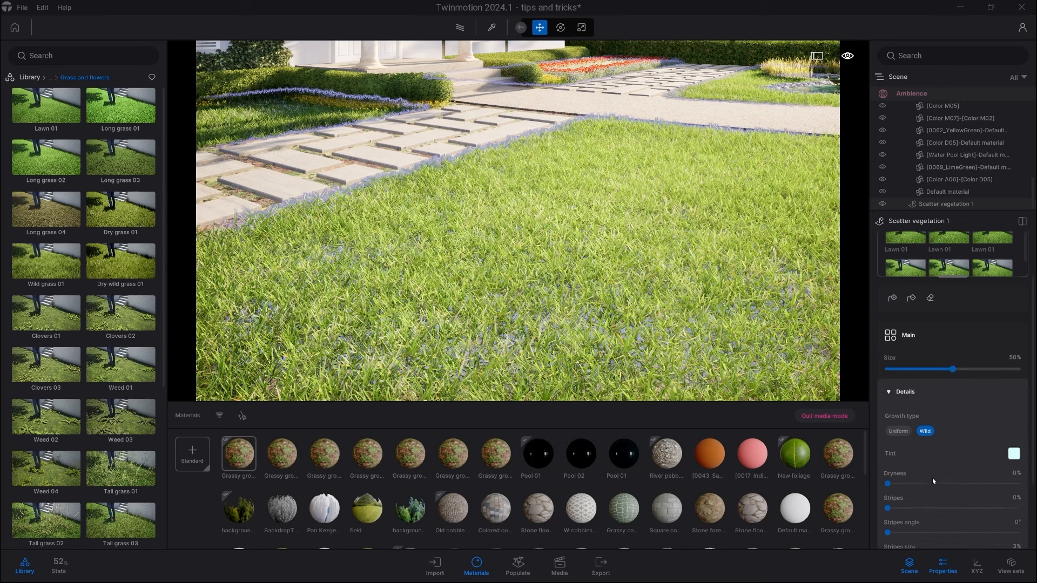
left_click(950, 423)
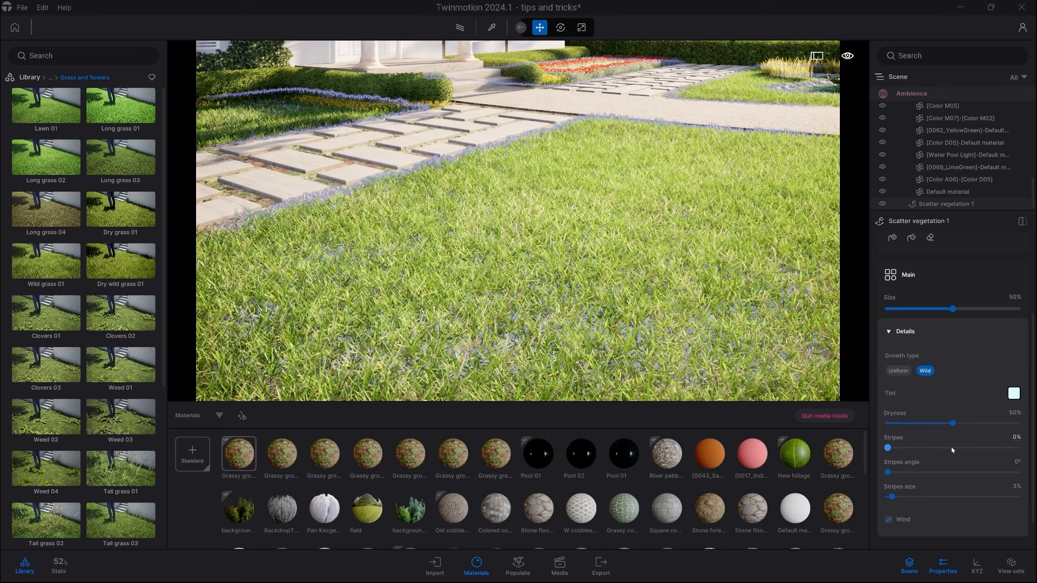
left_click(954, 447)
Darken the tint colour of the third Lawn 01 entry.
mouse_move(953, 254)
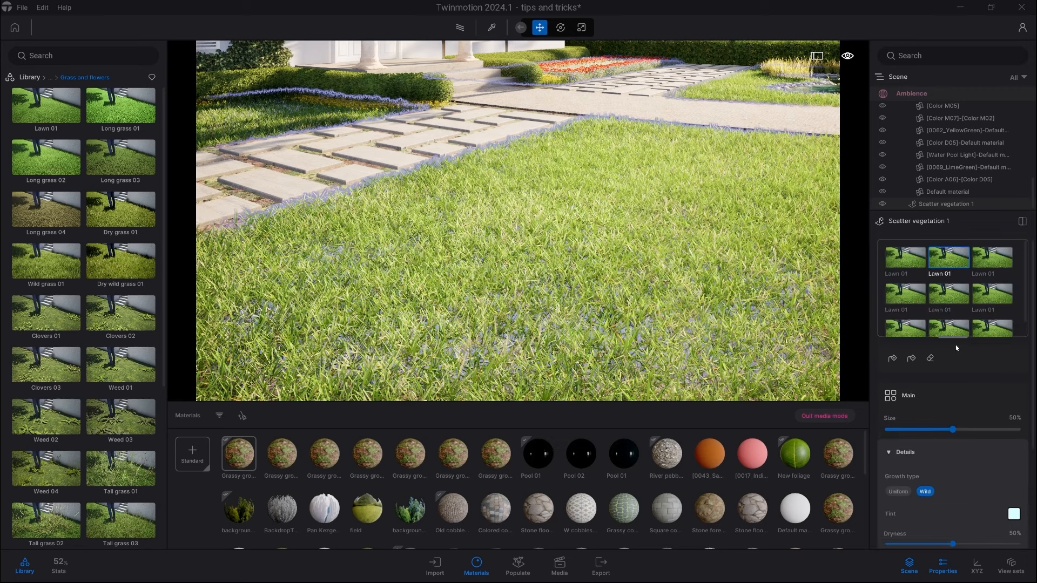
left_click(989, 265)
left_click(903, 452)
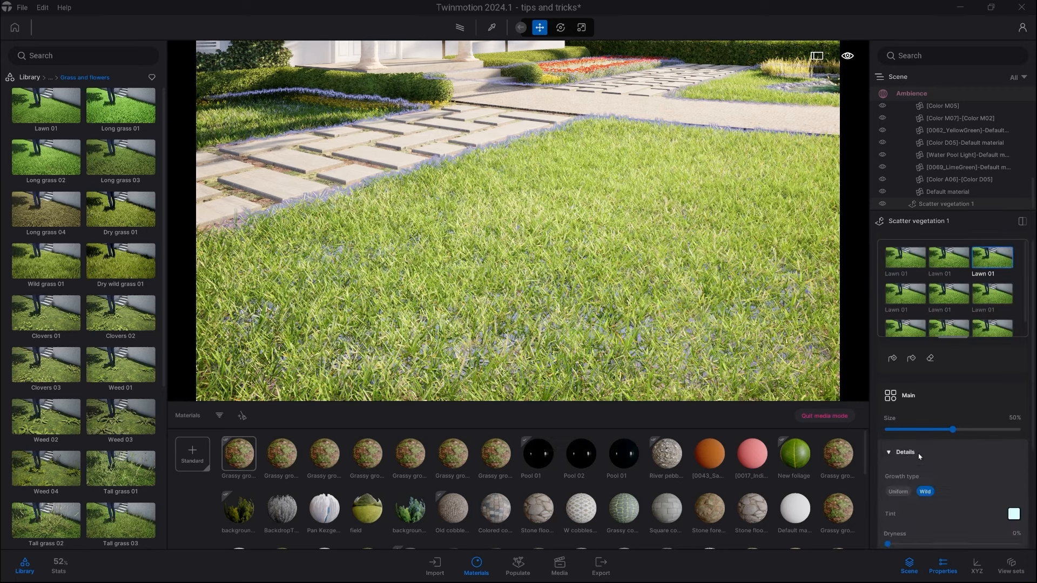
left_click(1014, 469)
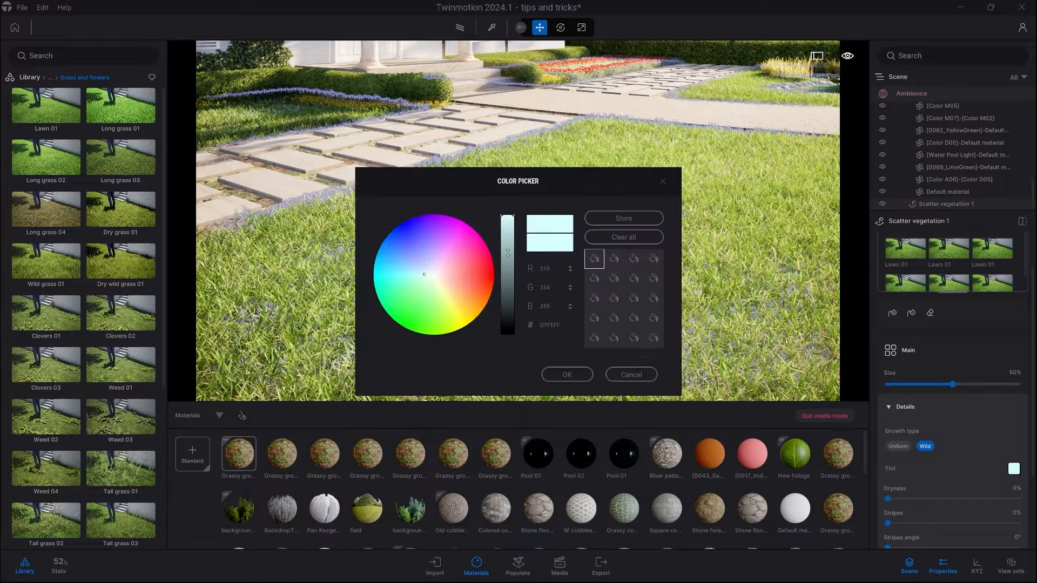
left_click(507, 253)
left_click(568, 375)
Deselect the grass scatter and preview the varied lawn with path tracing.
left_click(557, 249)
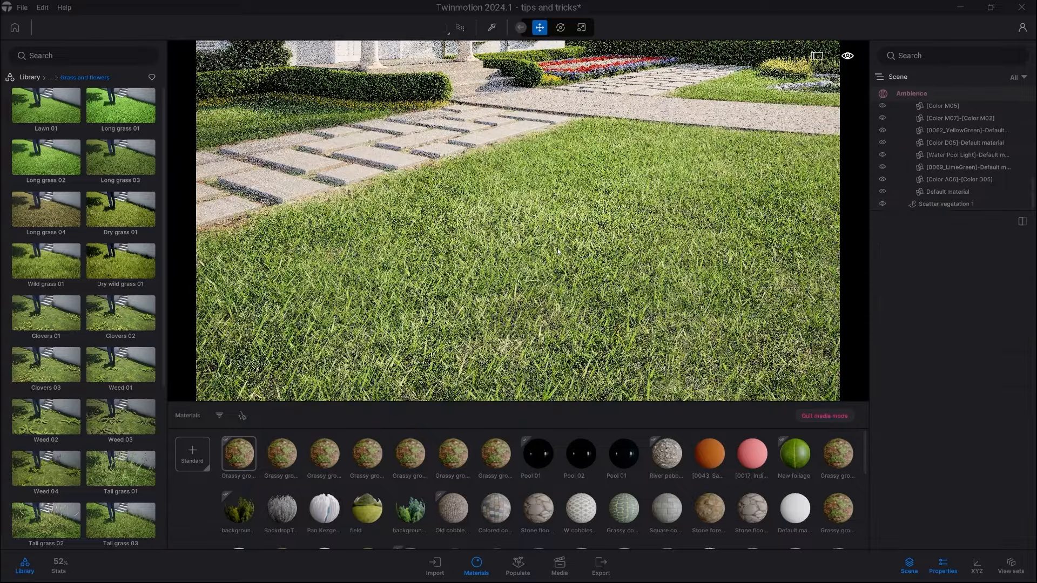
right_click_drag(625, 282, 625, 281)
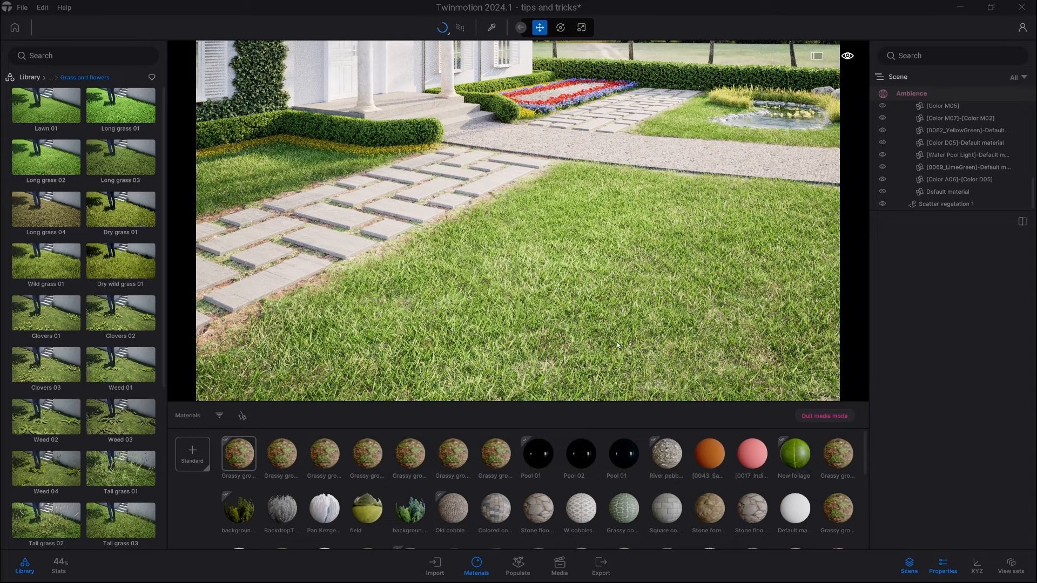
key("r")
Set up another vegetation scatter and add three copies of Lawn 01 borders from the Detail grasses category.
key("w")
right_click_drag(618, 329, 355, 302)
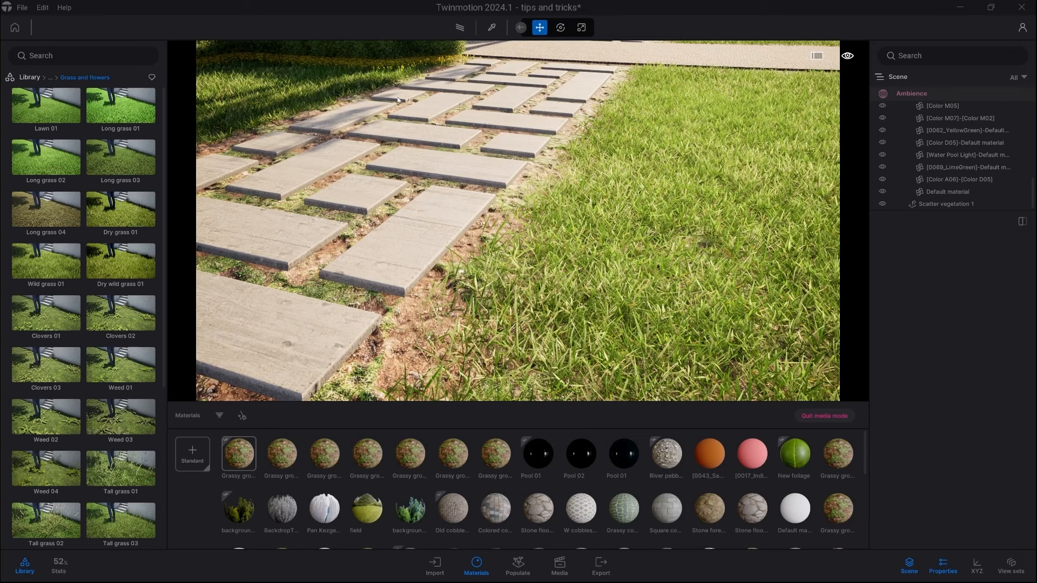
left_click(524, 568)
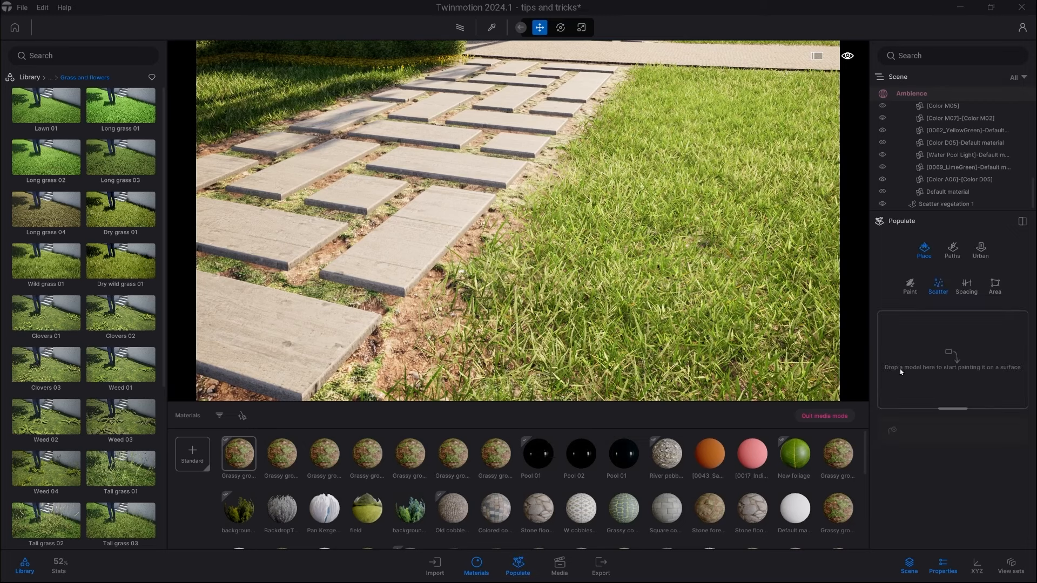
left_click(50, 77)
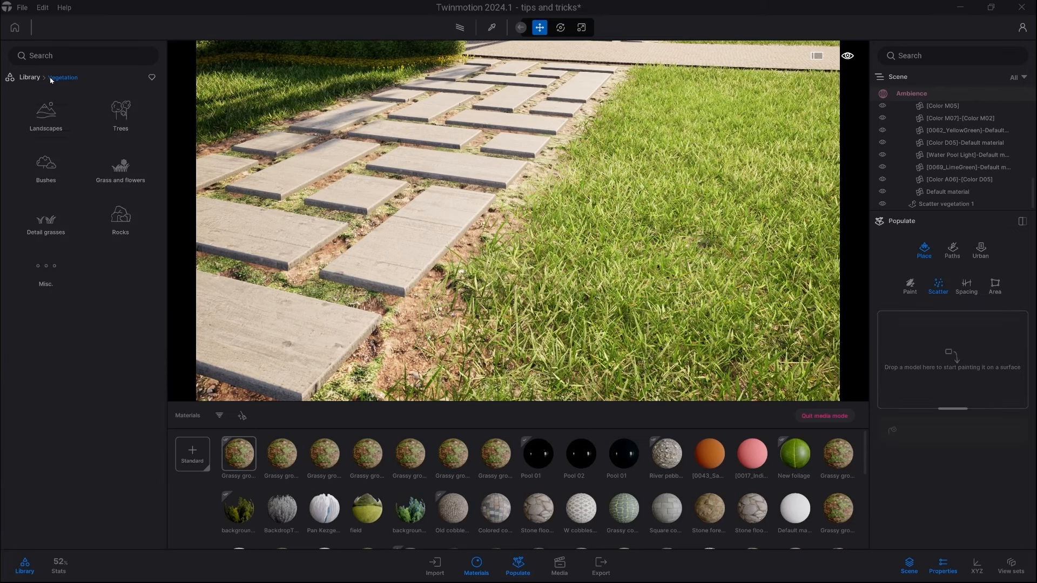
left_click(42, 220)
mouse_move(34, 115)
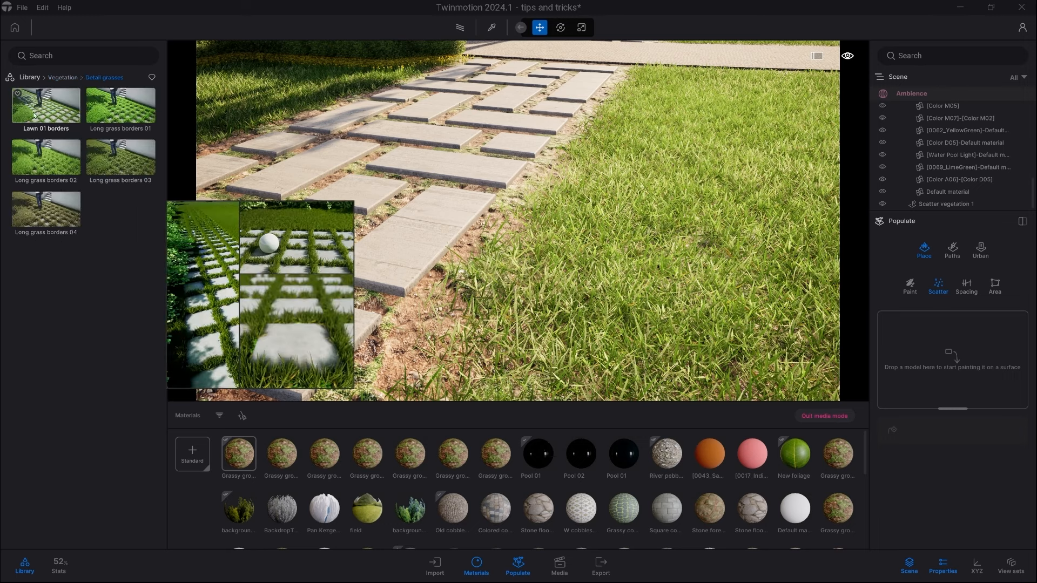
left_click_drag(34, 110, 918, 335)
left_click_drag(46, 106, 949, 329)
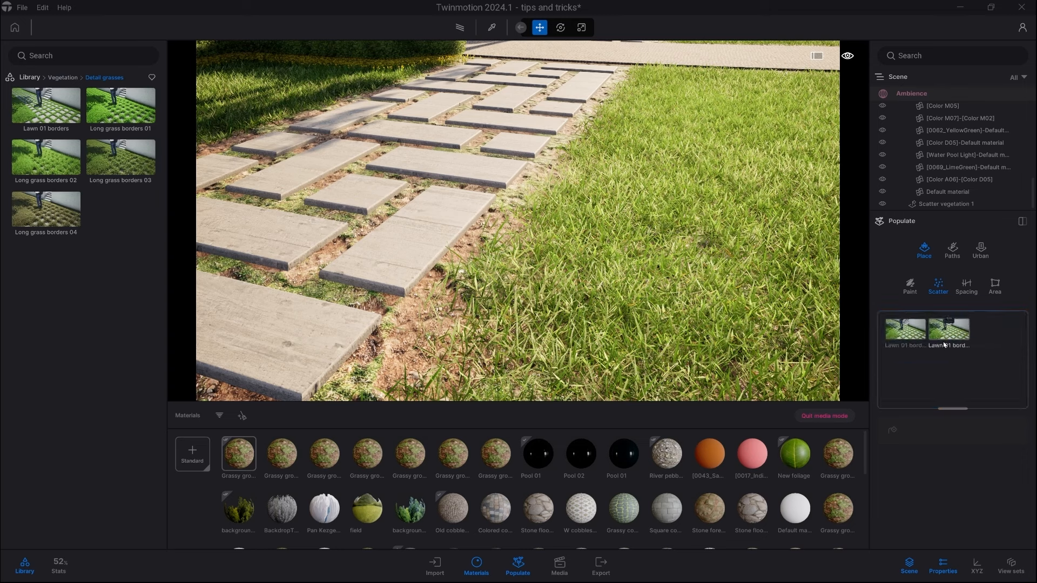
mouse_move(63, 119)
left_click_drag(63, 119, 927, 328)
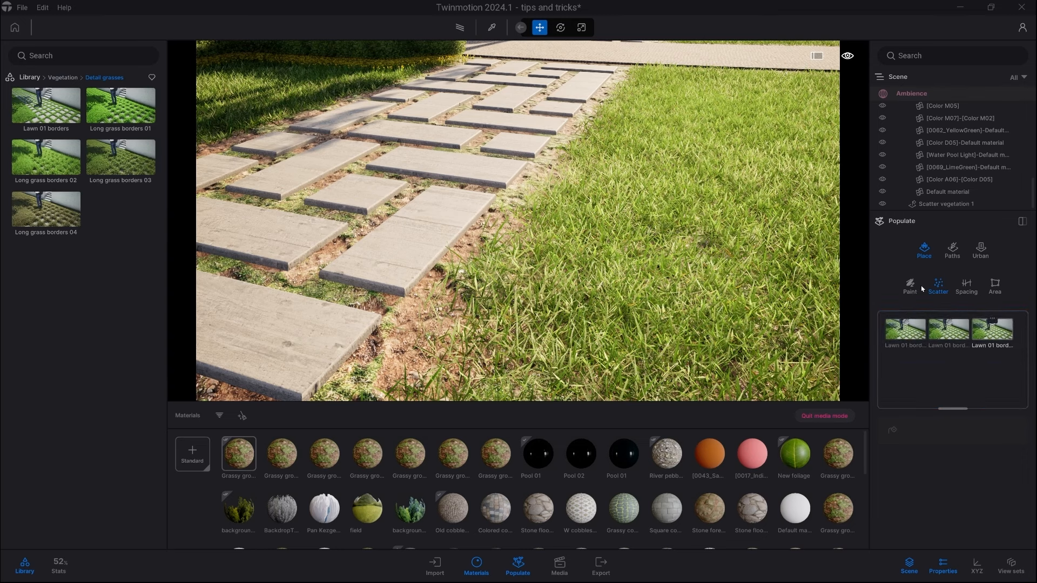
Set the first Lawn 01 borders entry's dryness to about 58% and raise its stripes.
left_click(906, 330)
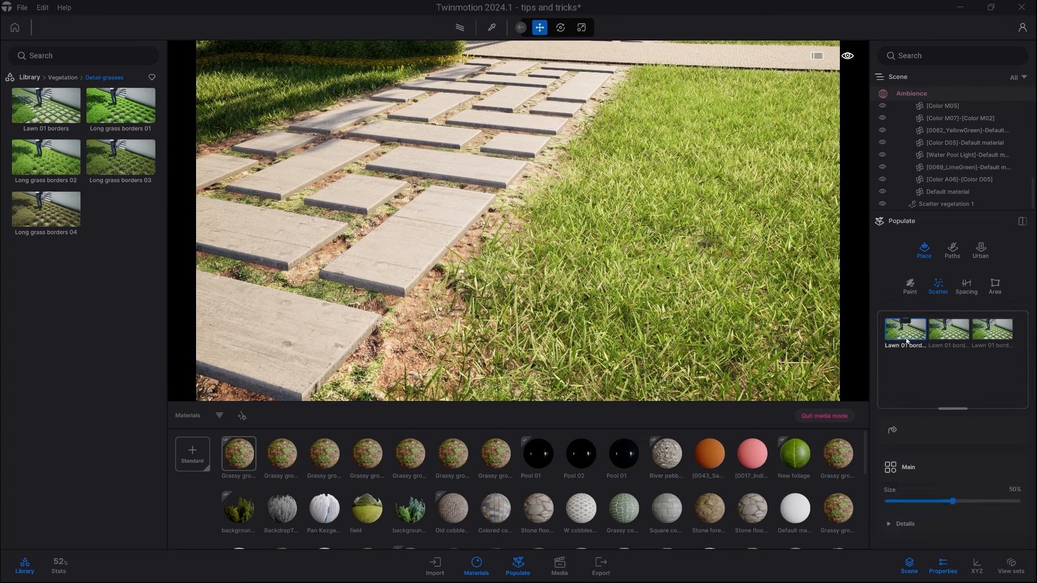
left_click(896, 524)
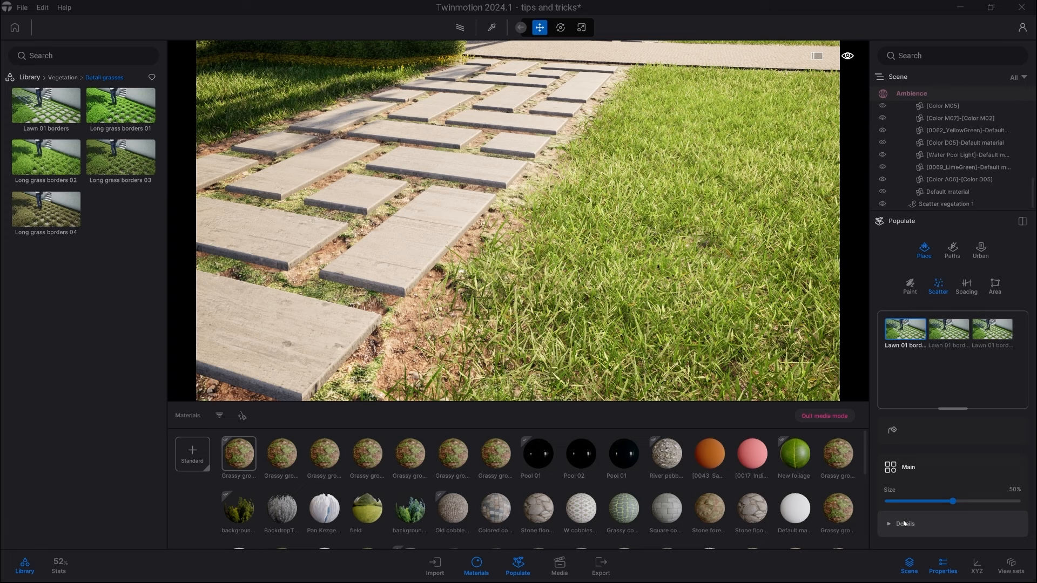
scroll(952, 412, "down", 3)
left_click_drag(961, 525, 964, 524)
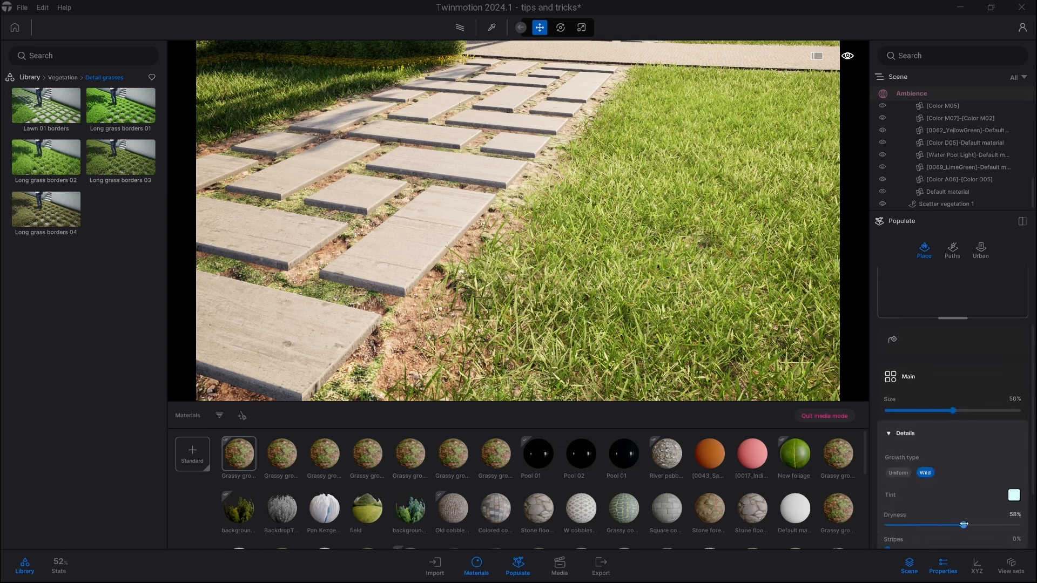
scroll(955, 509, "down", 1)
left_click_drag(886, 534, 970, 535)
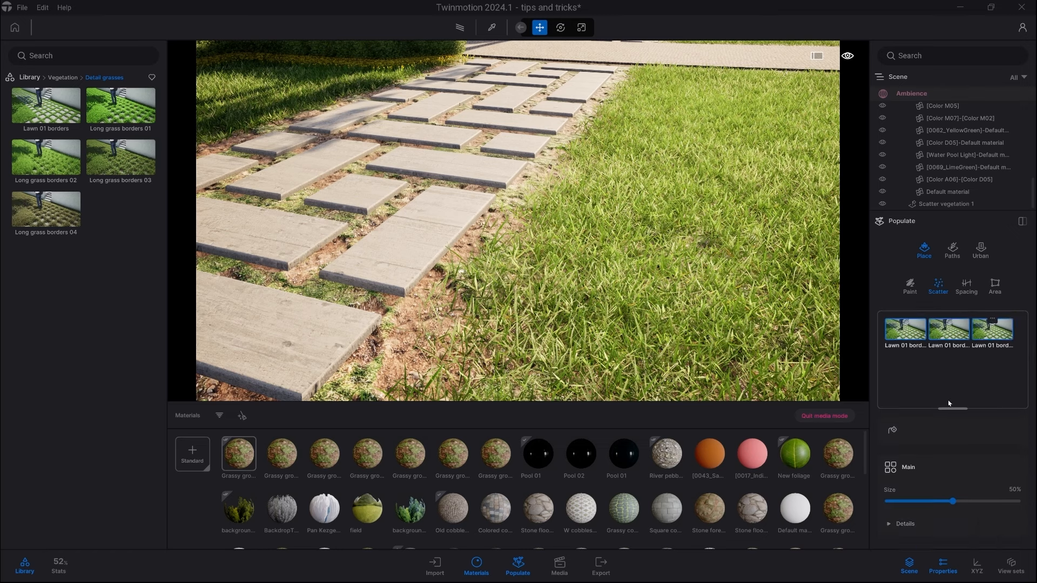
Scatter all three Lawn 01 borders entries over the paver joints and the bare strip between path and lawn.
left_click(892, 430)
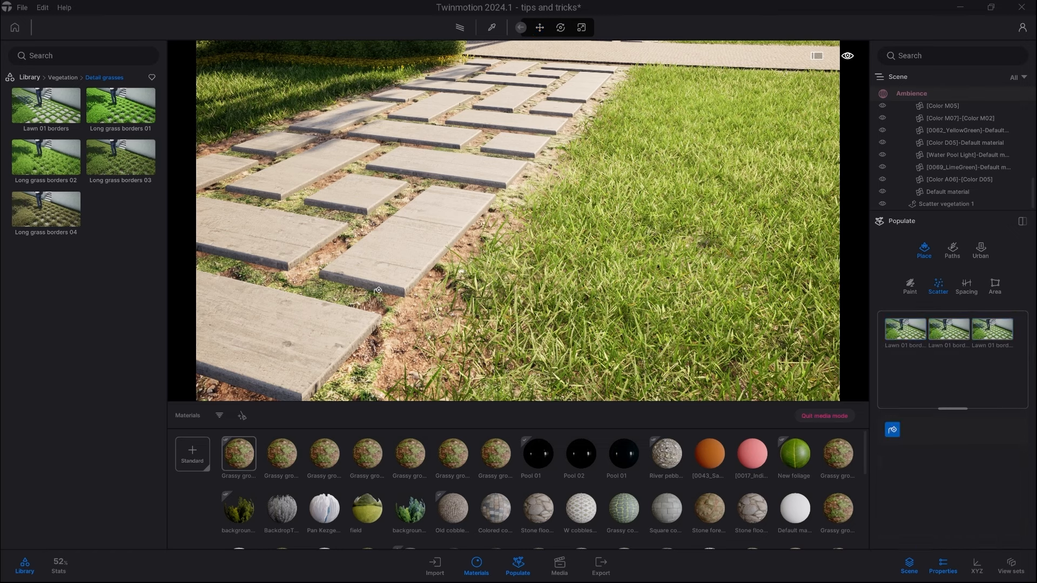
left_click(301, 278)
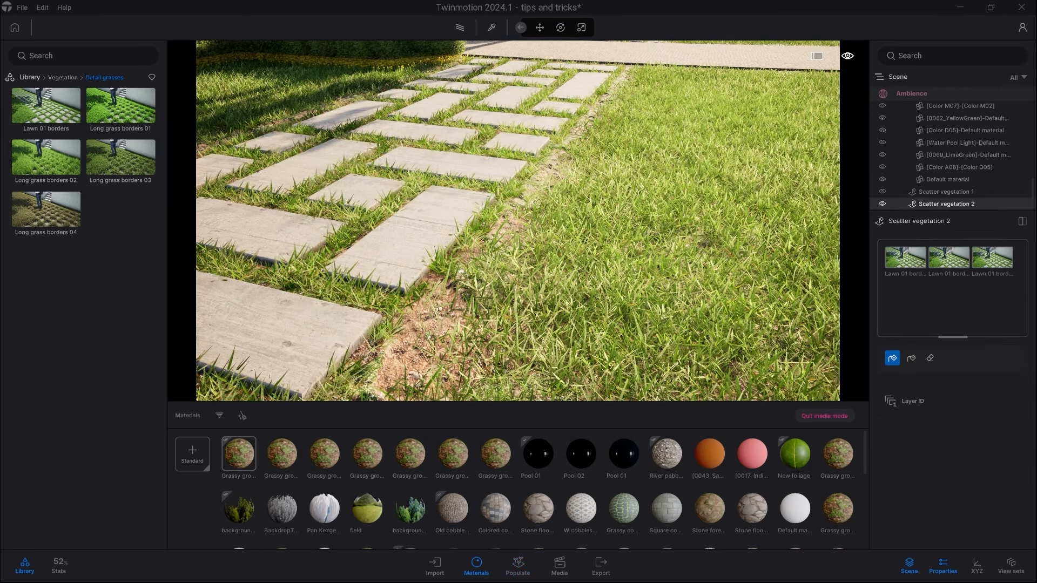
left_click(422, 337)
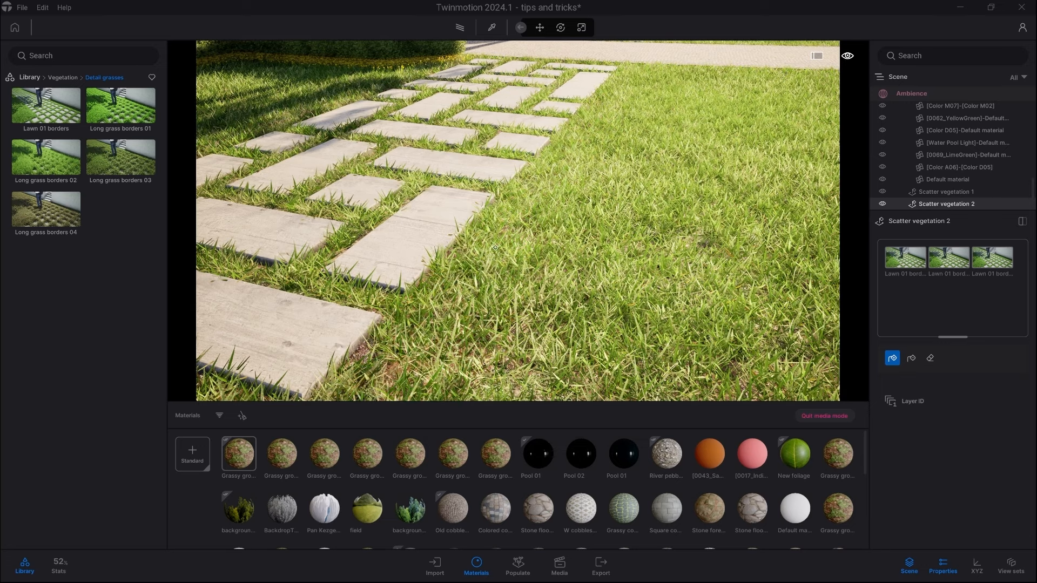
key("Escape")
Inspect the lawn, paver path, gravel walkway and flower bed beside the house, including a path-traced preview.
scroll(615, 252, "down", 5)
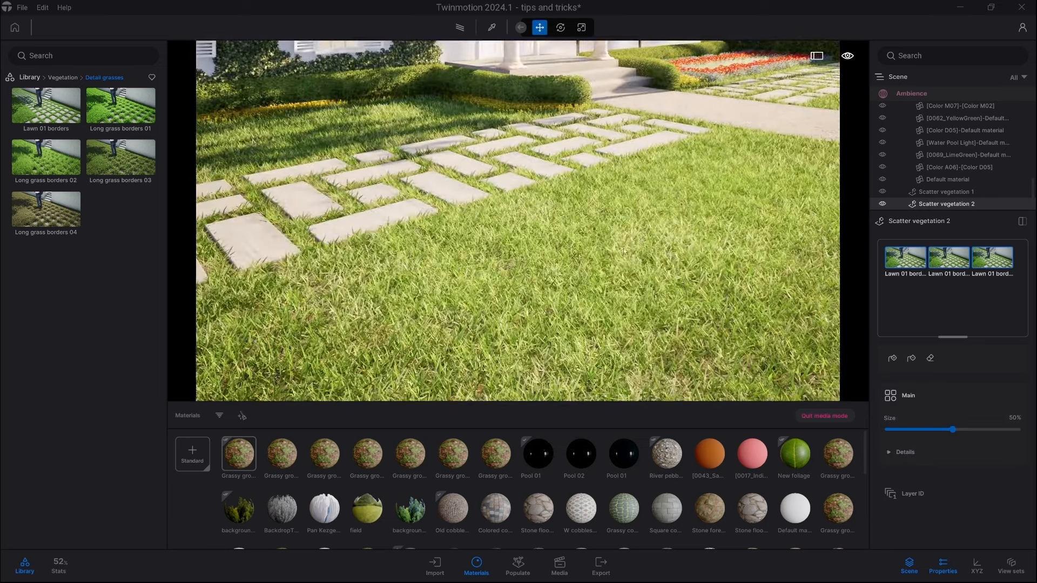
key("Escape")
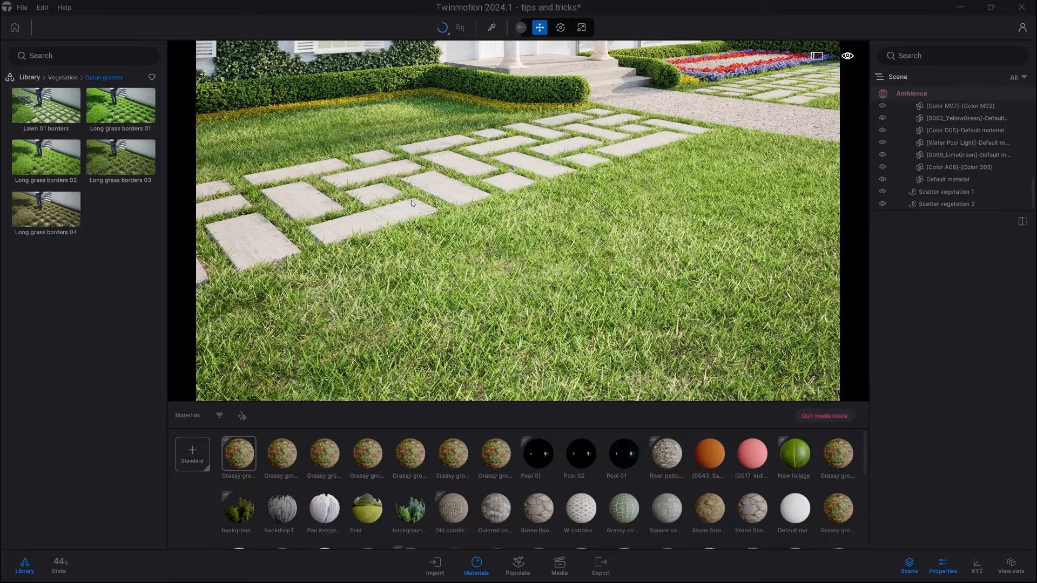
left_click_drag(508, 247, 532, 181)
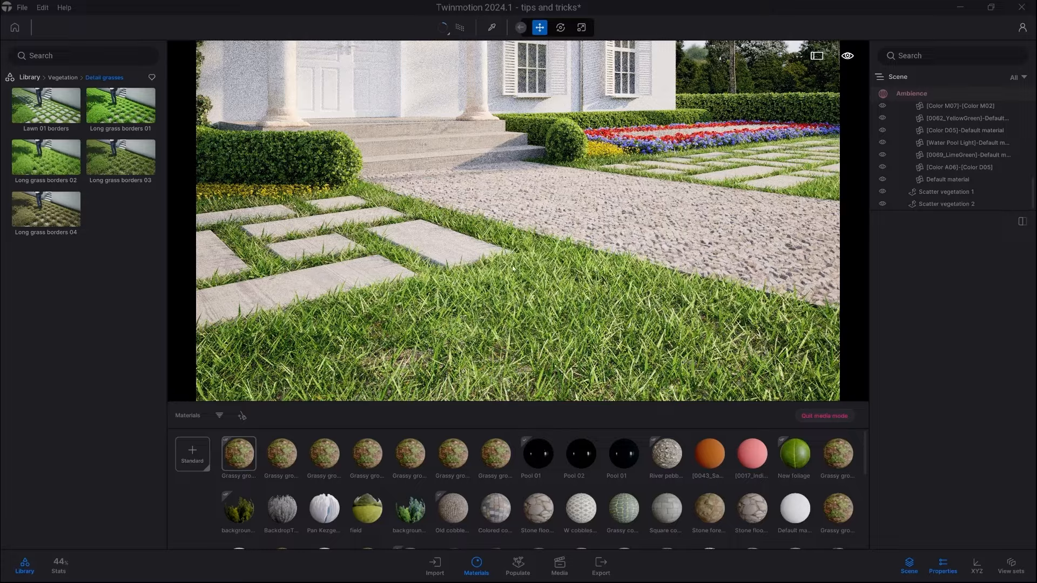
left_click_drag(527, 267, 438, 259)
key("r")
mouse_move(507, 260)
right_mouse_down()
mouse_move(526, 257)
mouse_move(461, 323)
right_mouse_up()
key("w")
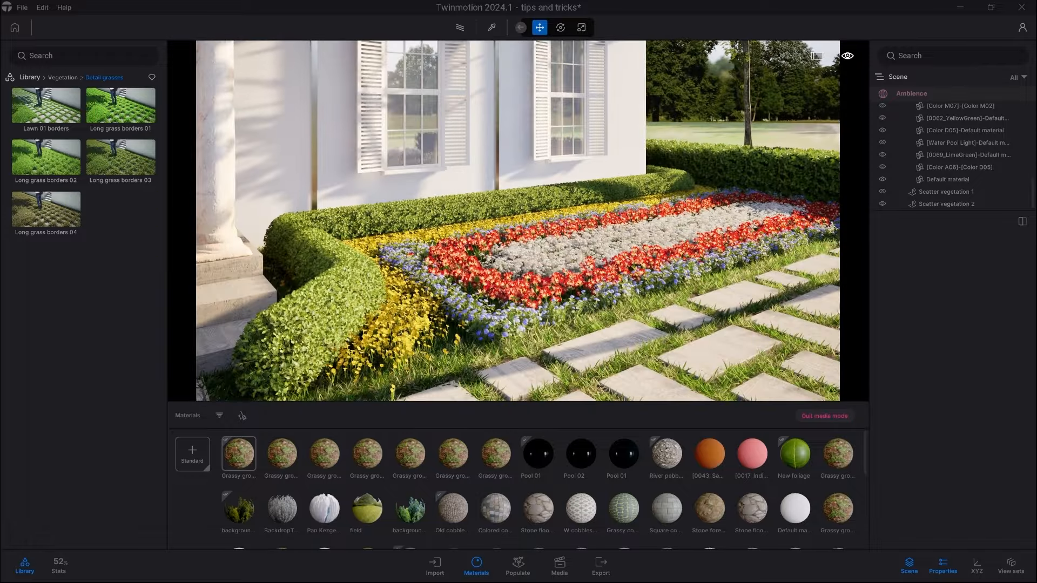